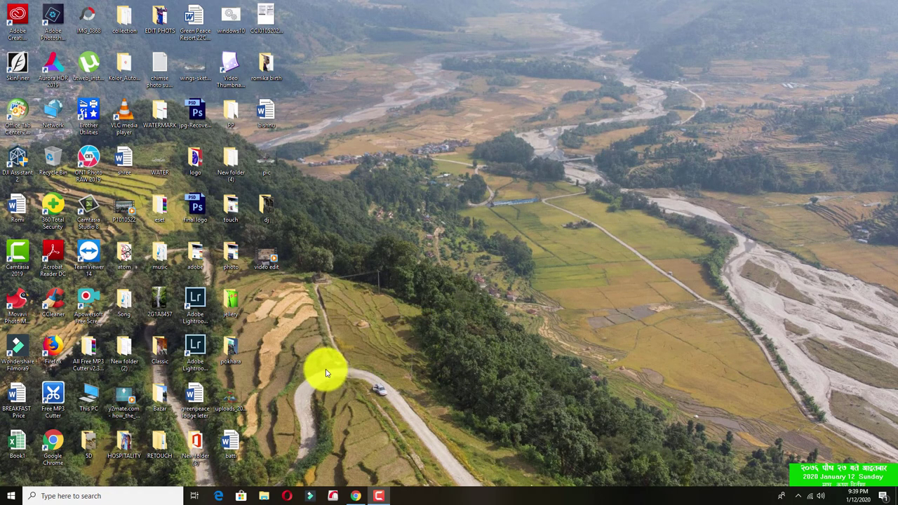
Launch Wondershare Filmora9 and bring up its start window showing the Project Library
double_click(34, 359)
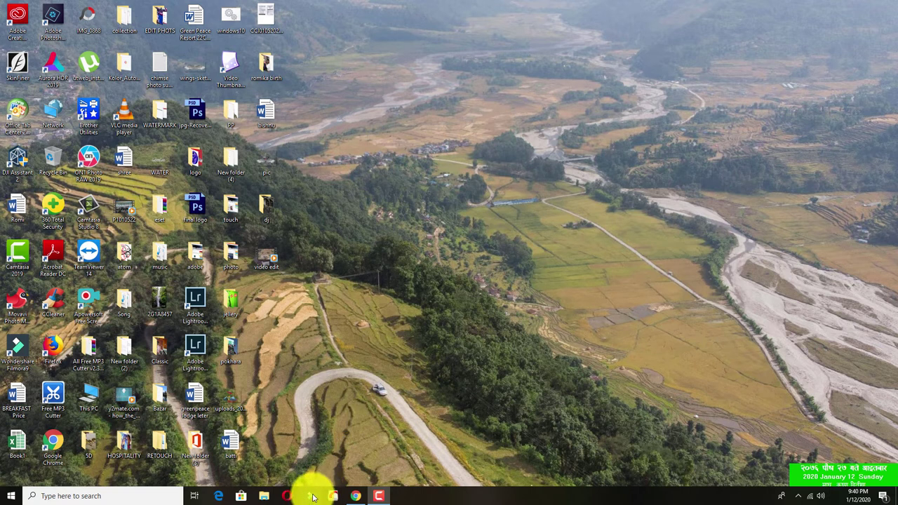
click(313, 498)
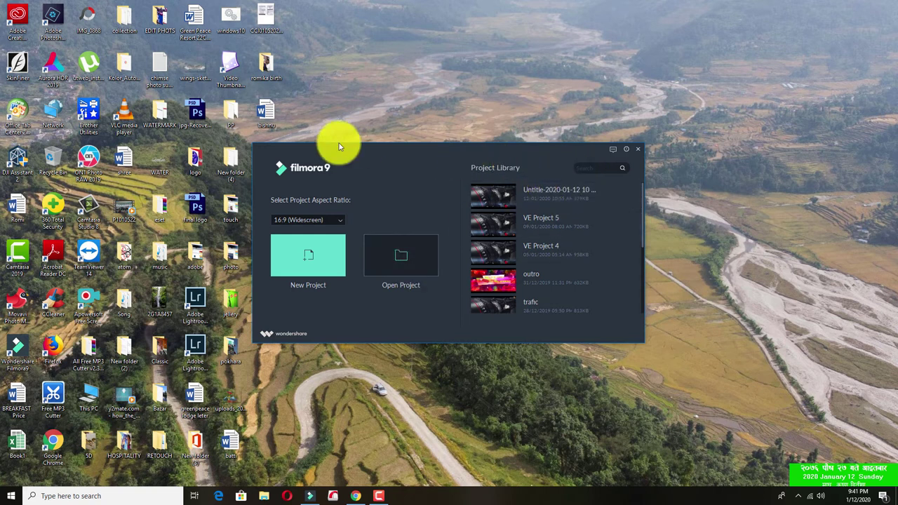
Start a new project and import the DJI_0937 drone clip into the media library
click(306, 258)
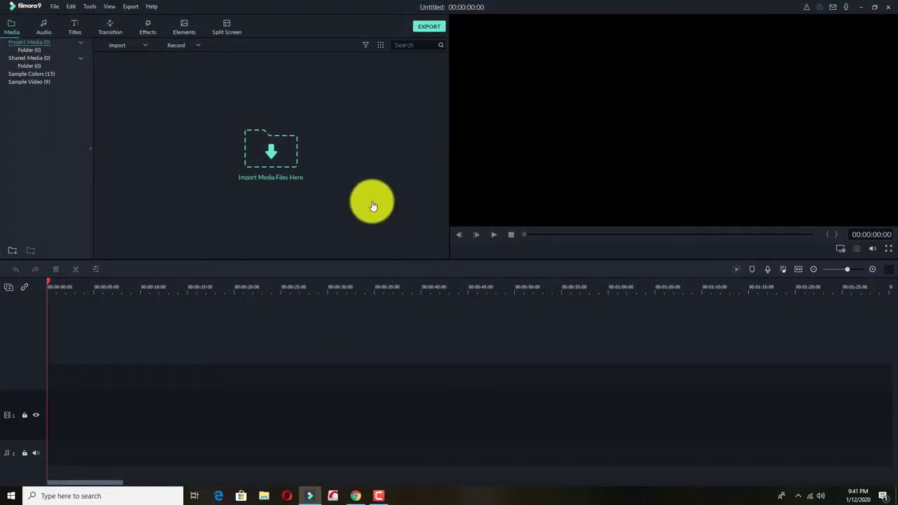
click(271, 153)
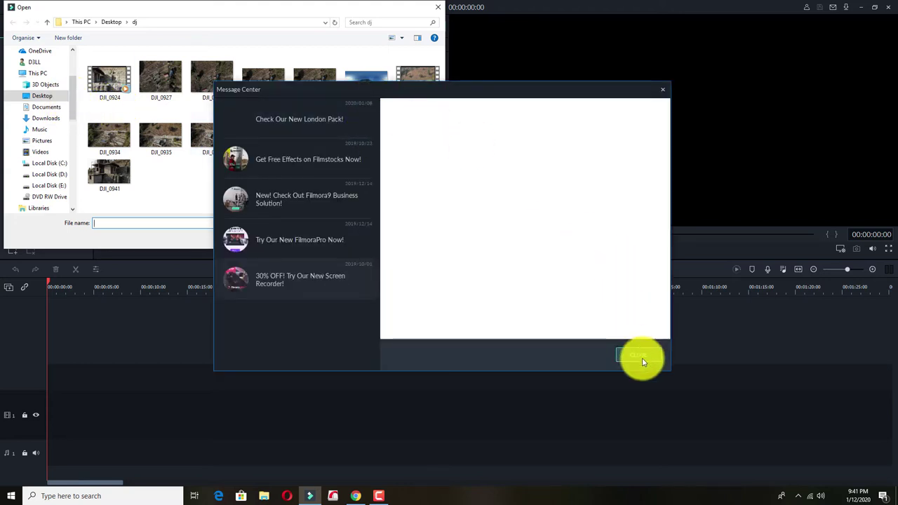
click(634, 353)
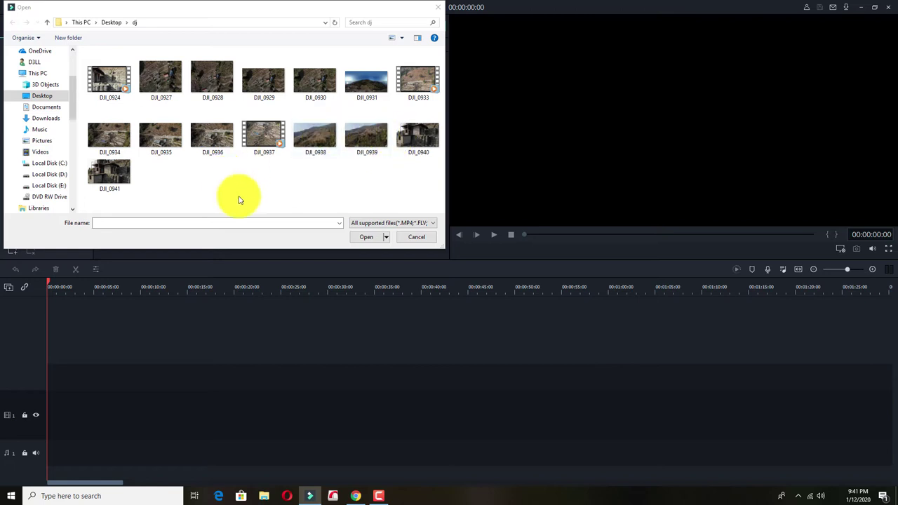
click(254, 135)
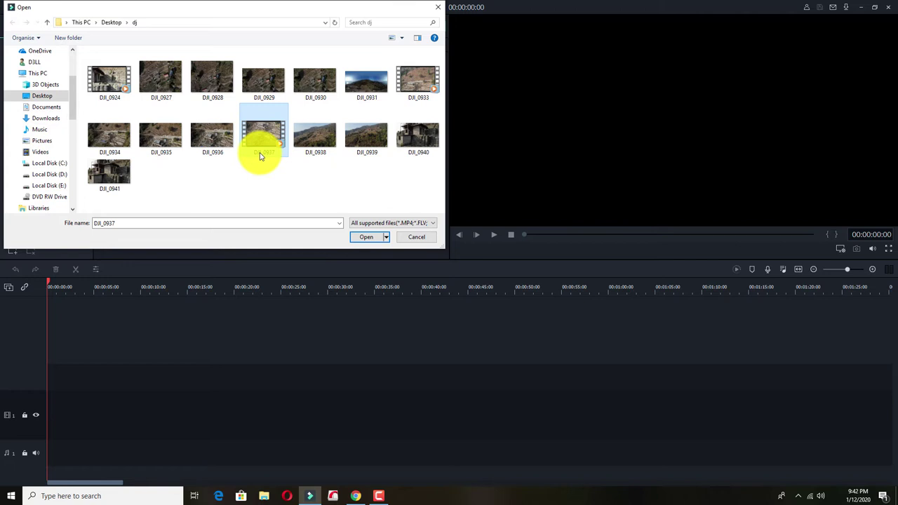
click(371, 236)
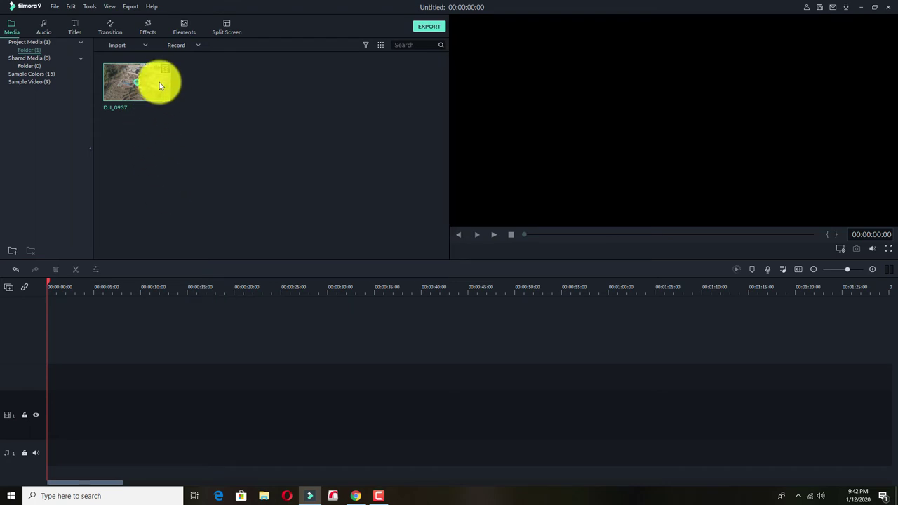
Place DJI_0937 on the video track with Match to Media, then split it at about 00:00:06:15
drag(158, 85, 52, 413)
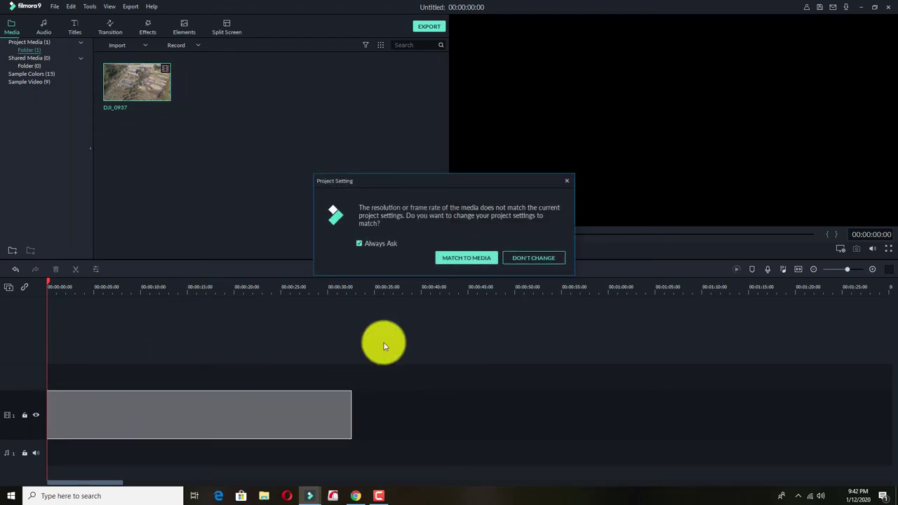
click(463, 258)
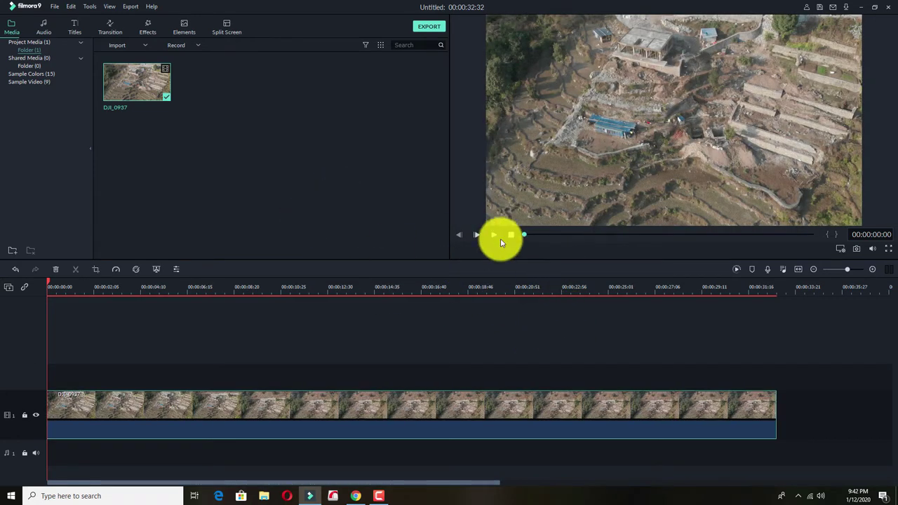
drag(48, 282, 84, 282)
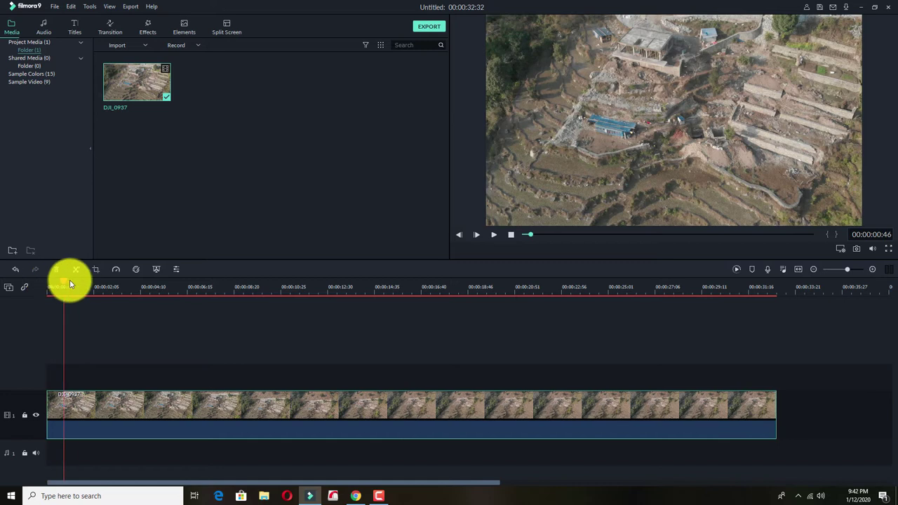
click(493, 238)
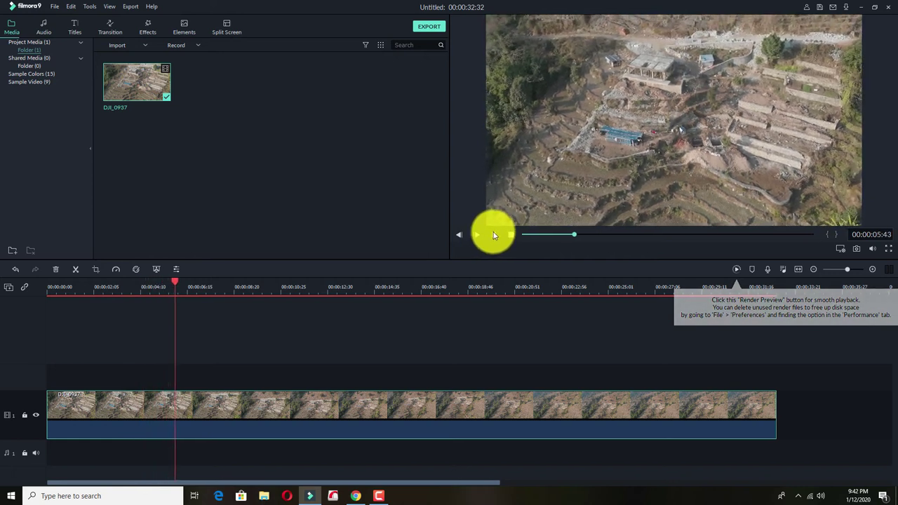
click(491, 235)
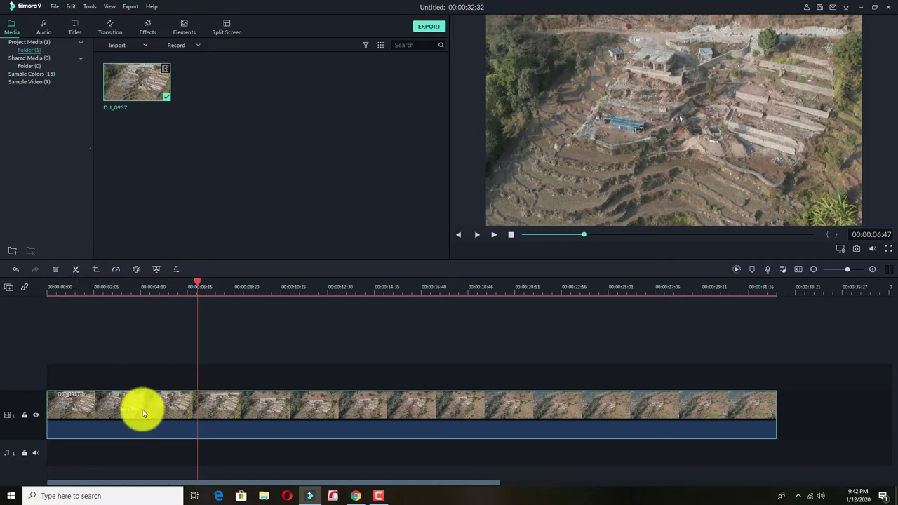
click(74, 269)
Delete the opening piece before the split, shortening the project to 00:00:25:49
click(157, 415)
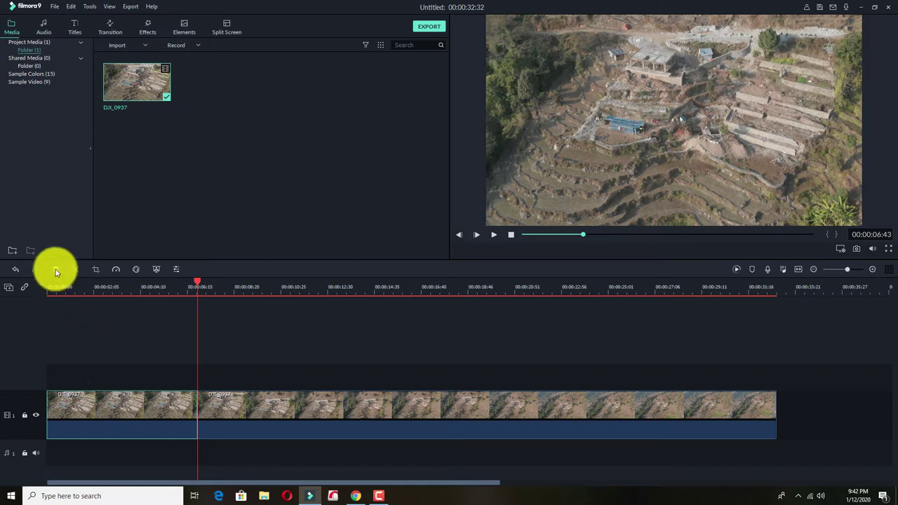
right_click(117, 405)
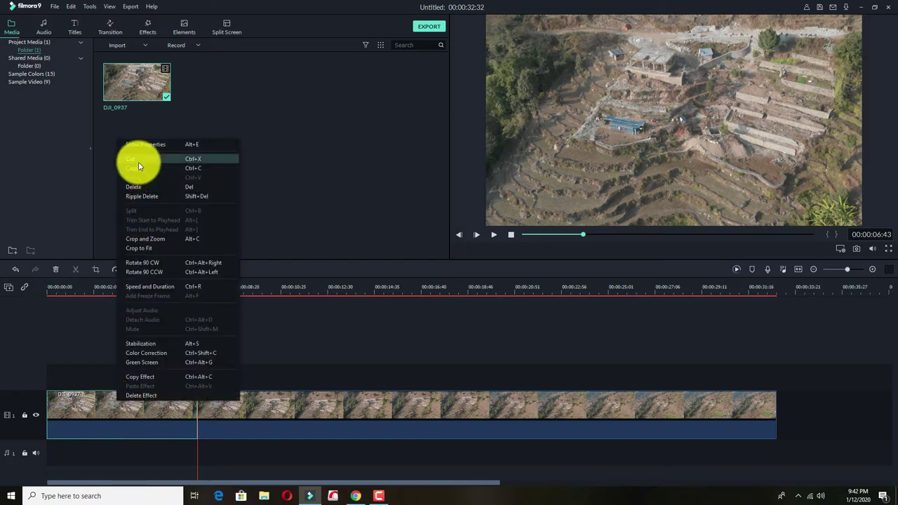
click(140, 187)
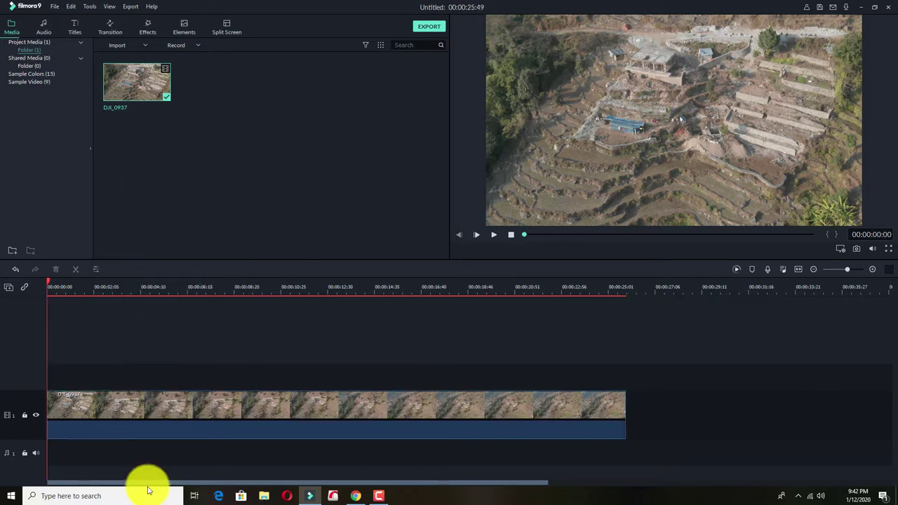
Split the clip at 00:00:11:17 with Ctrl+B, delete the tail, and slide the clip later
click(493, 235)
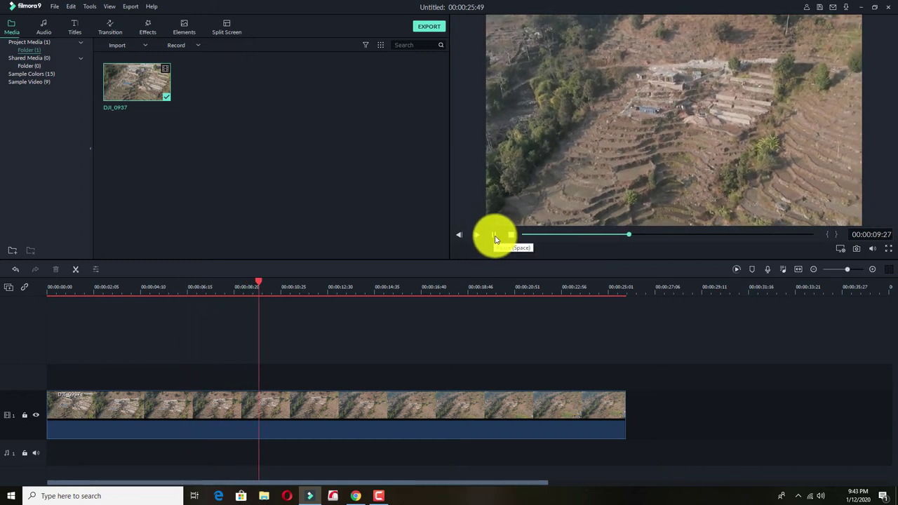
click(495, 236)
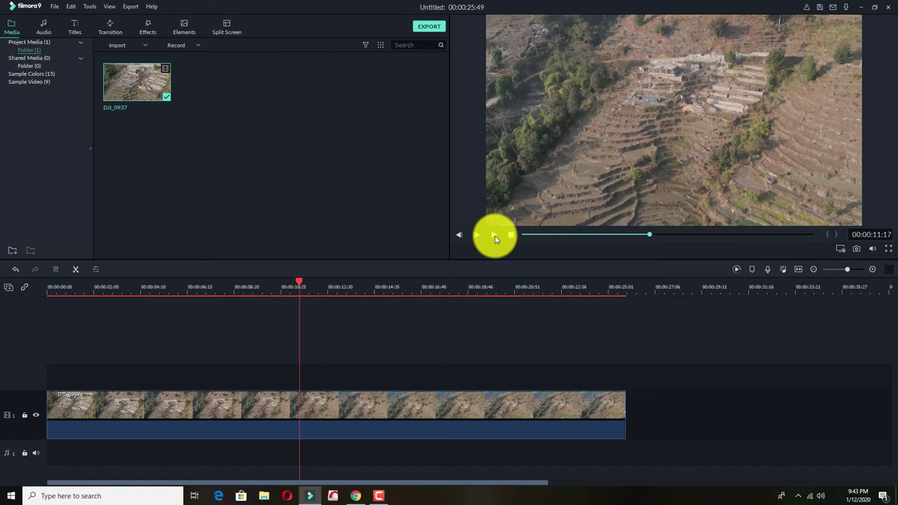
click(327, 414)
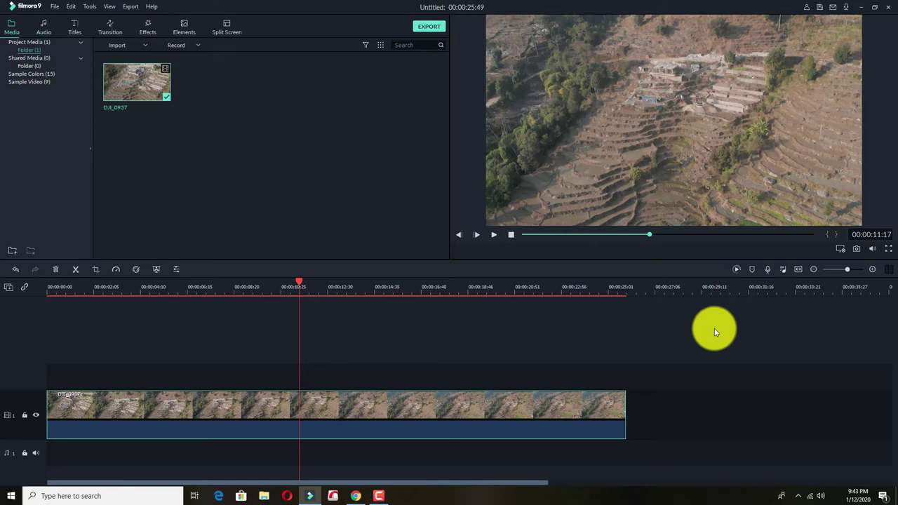
key(ctrl+b)
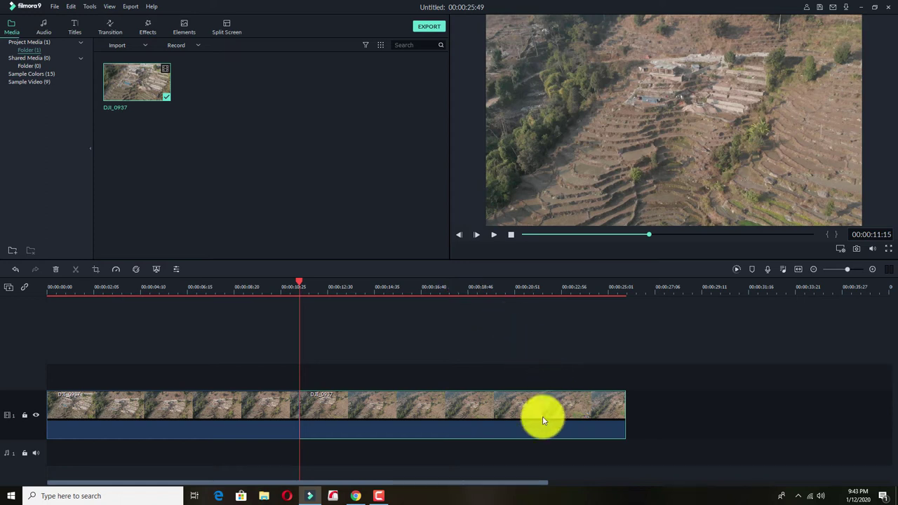
click(55, 269)
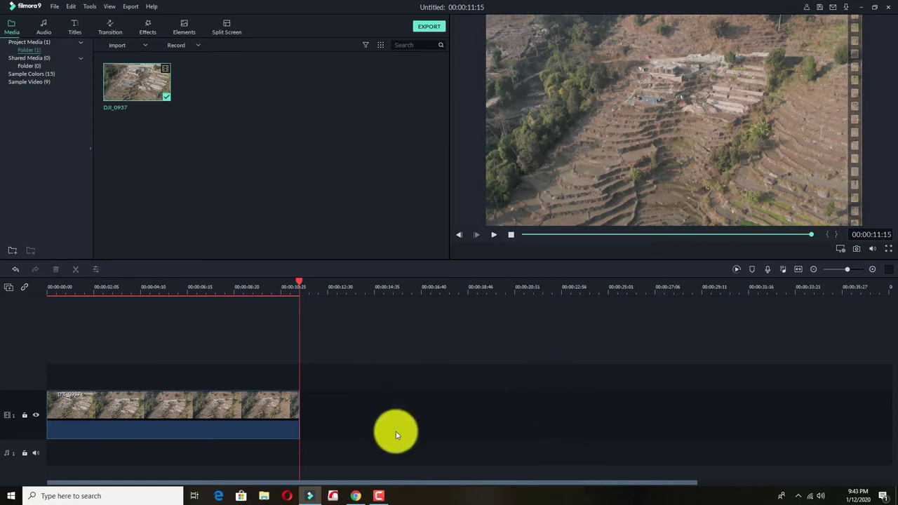
mouse_move(210, 406)
mouse_down()
mouse_move(285, 403)
mouse_move(277, 401)
mouse_up()
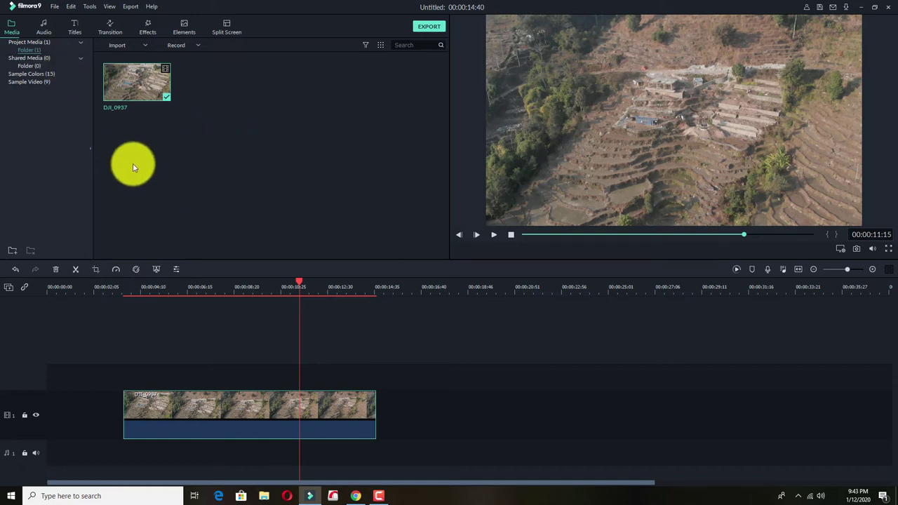
Open the Titles library and scroll the presets back to the Lower Third 6–21 templates
mouse_move(136, 111)
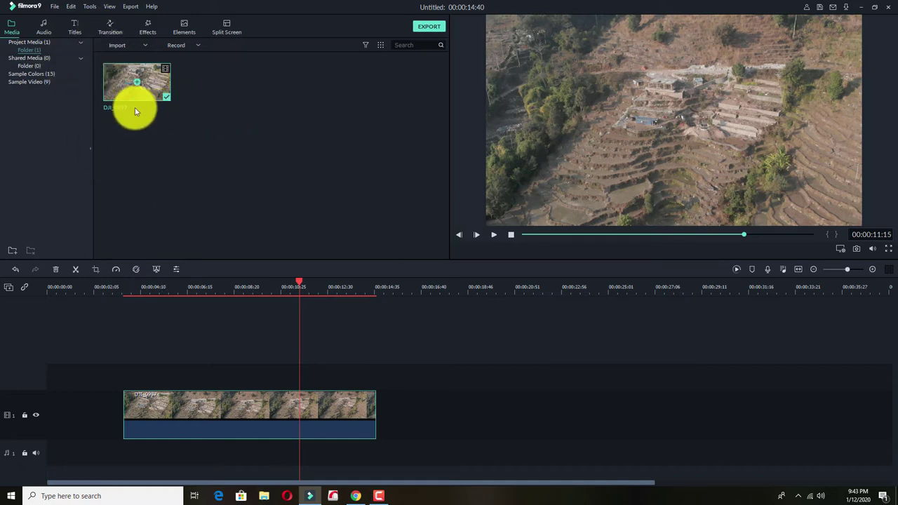
click(76, 33)
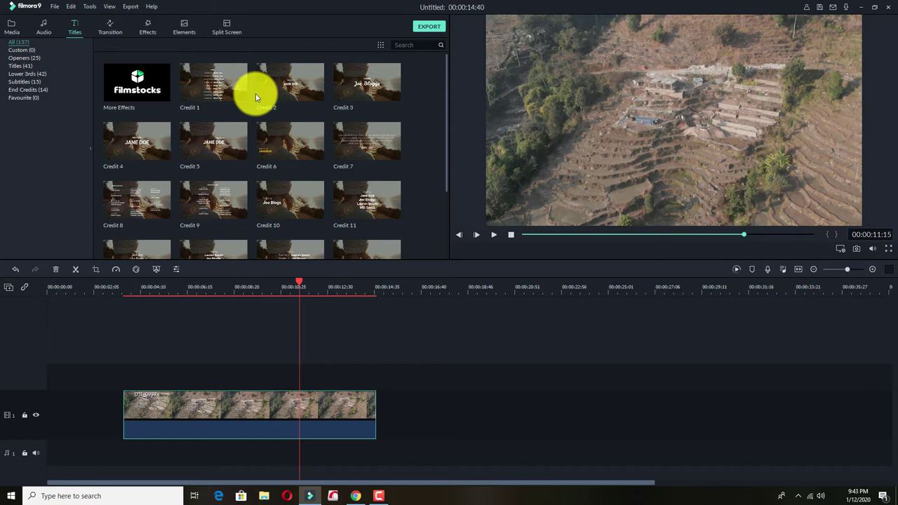
scroll(245, 123, down, 5)
scroll(245, 122, down, 5)
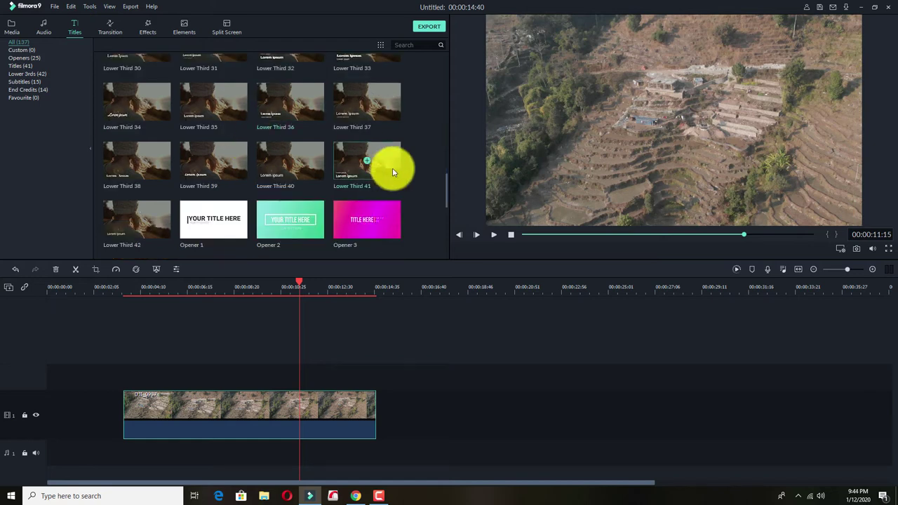
mouse_move(338, 211)
scroll(346, 184, up, 6)
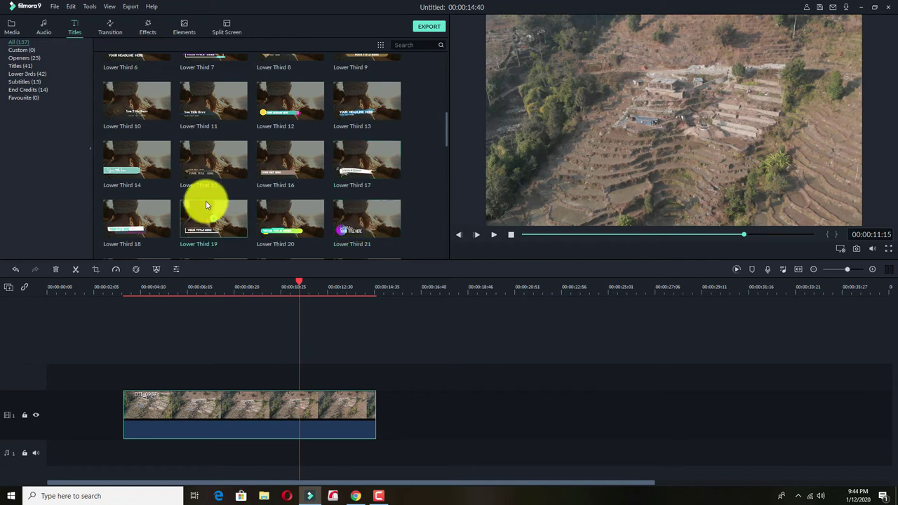
scroll(176, 168, down, 7)
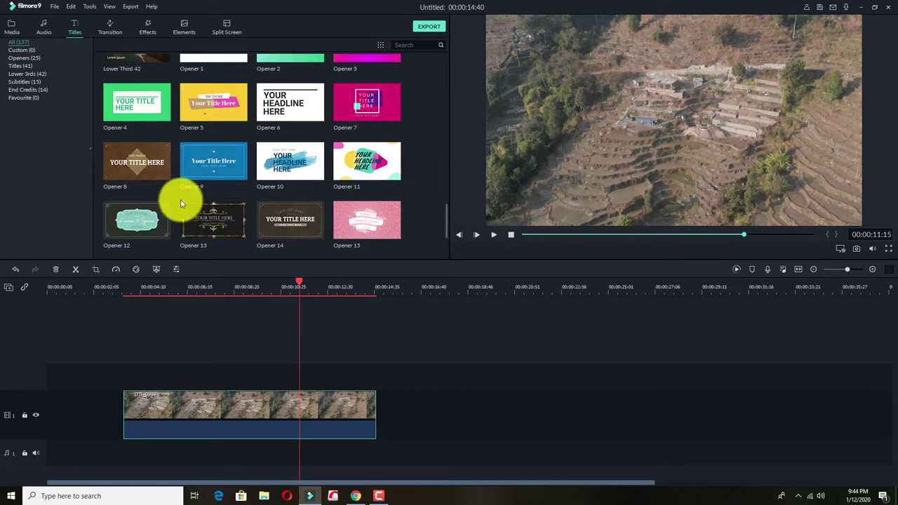
scroll(280, 123, up, 7)
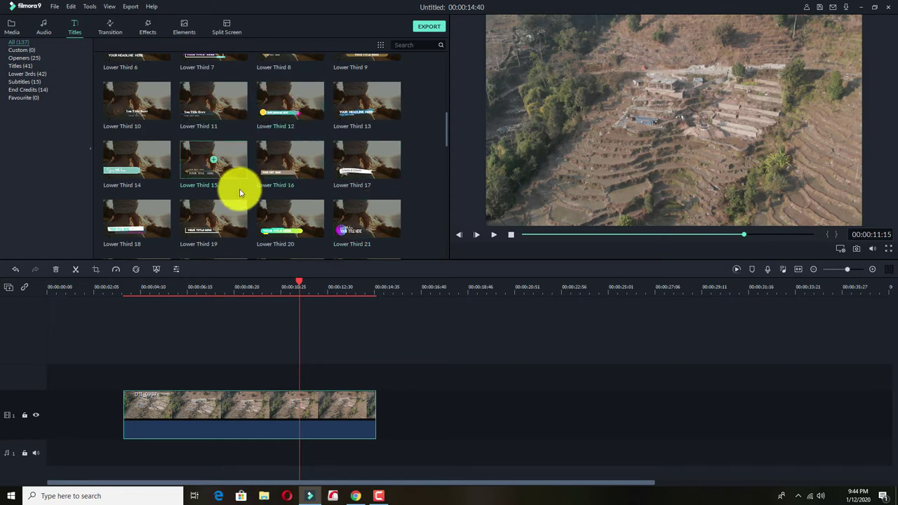
scroll(293, 178, down, 5)
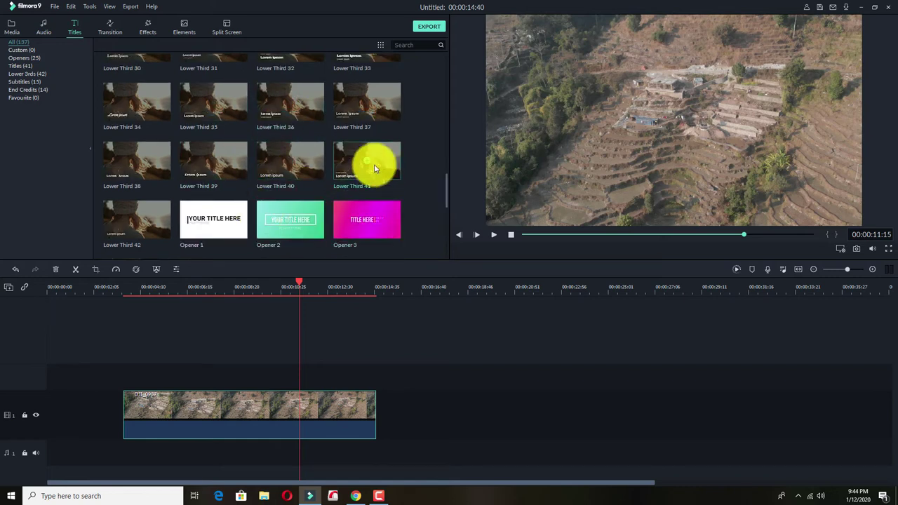
scroll(249, 175, down, 3)
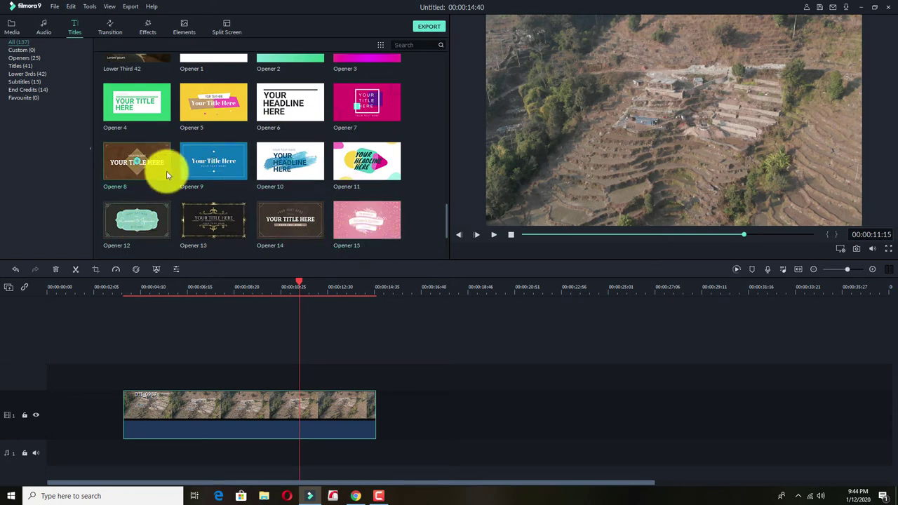
scroll(166, 174, up, 3)
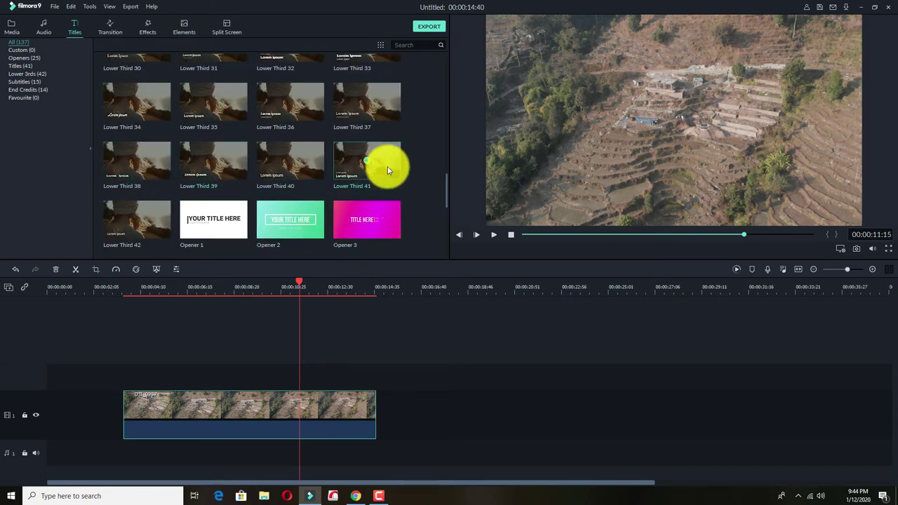
scroll(275, 147, up, 5)
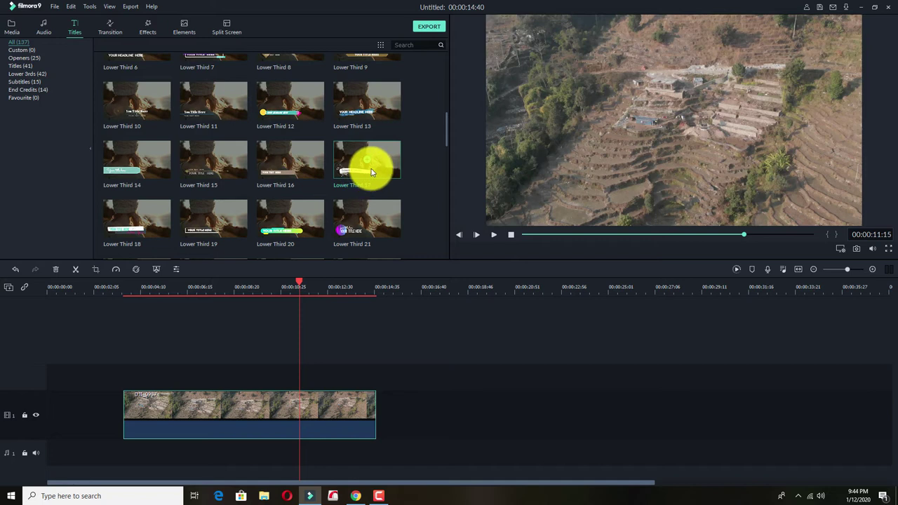
Drop Lower Third 17 at the timeline start and replace its placeholder text with 'Edit video'
drag(372, 169, 38, 412)
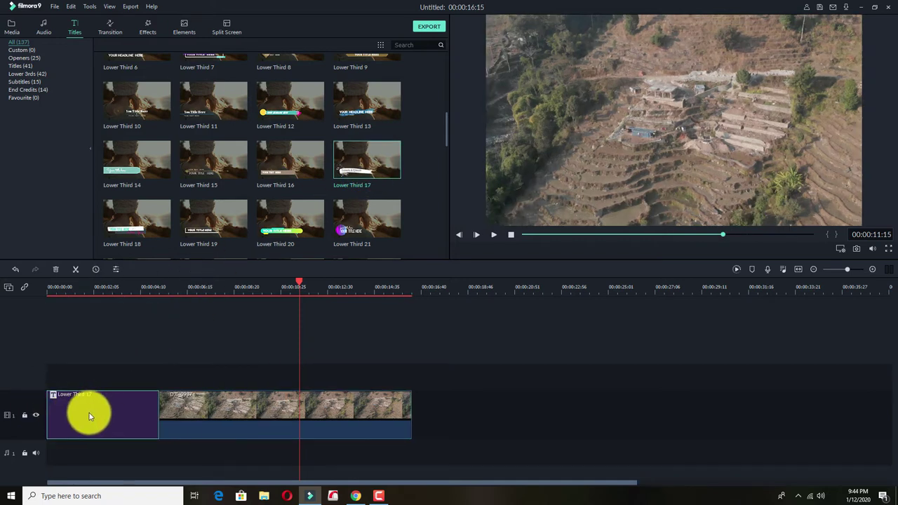
double_click(90, 418)
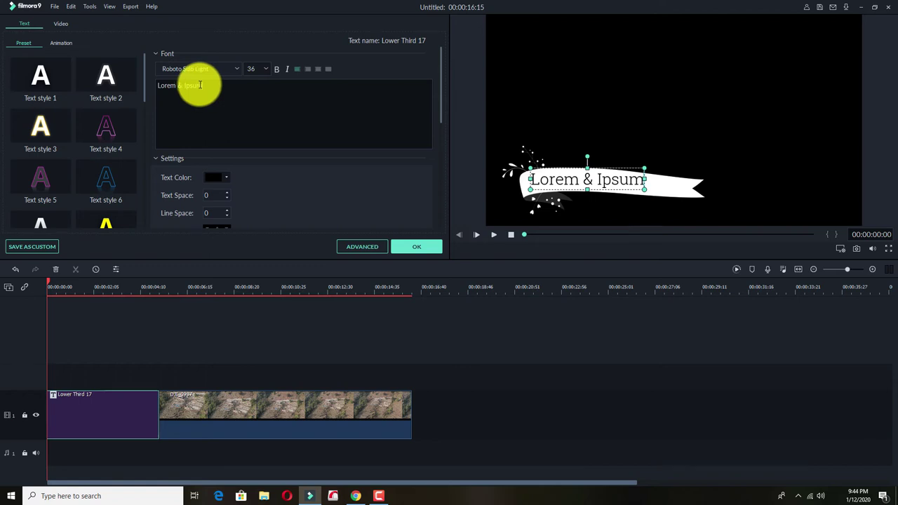
drag(203, 84, 151, 83)
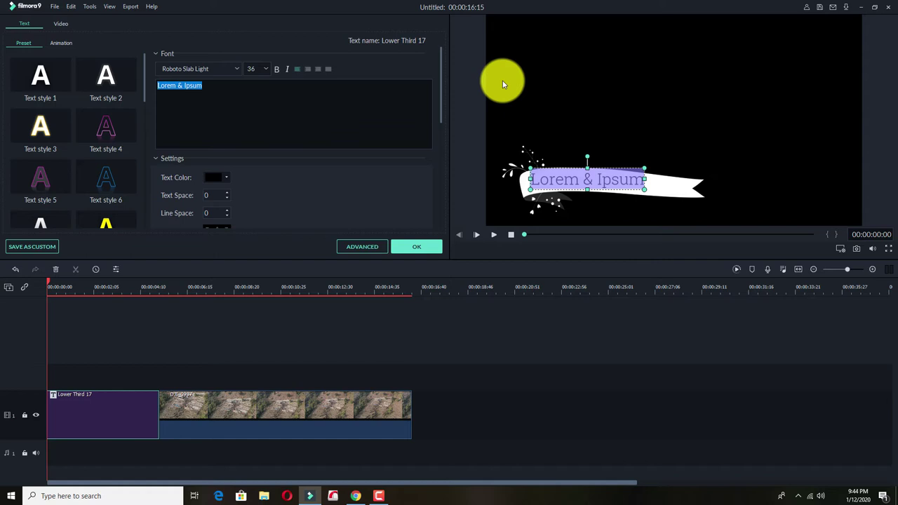
text(Ed)
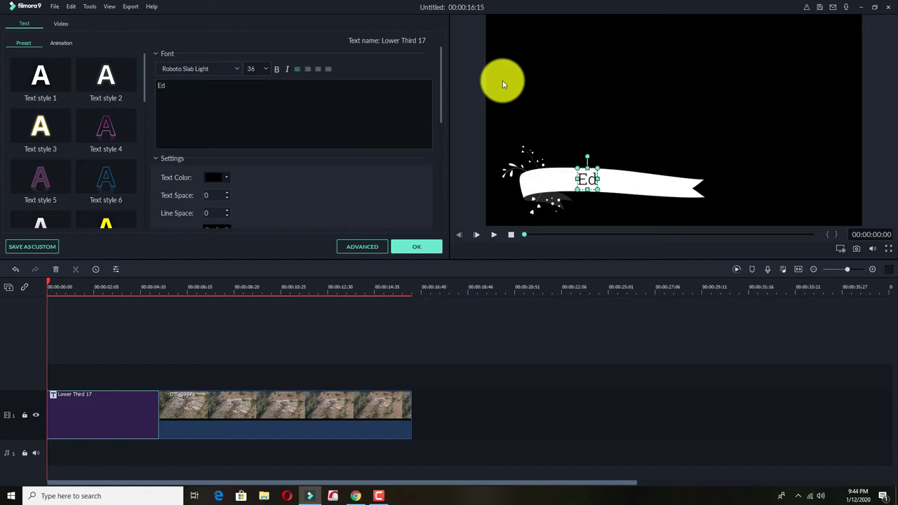
text(it v)
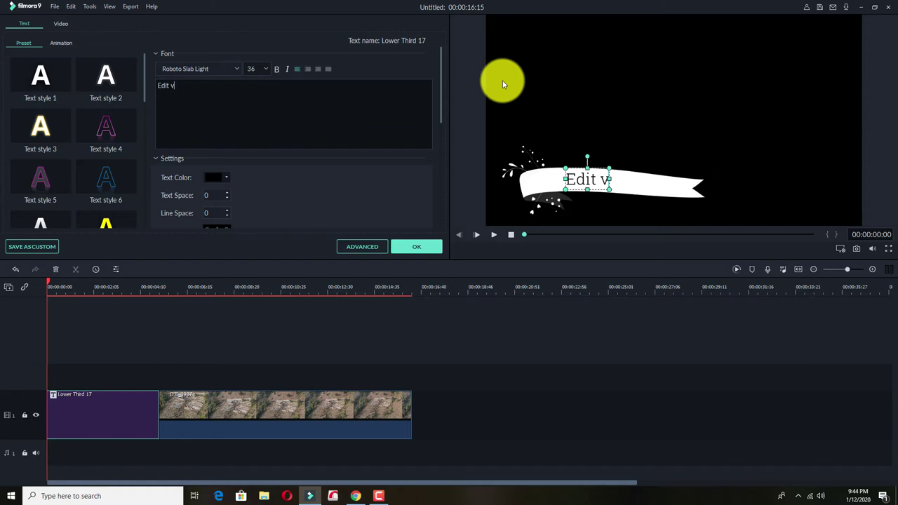
text(ideo)
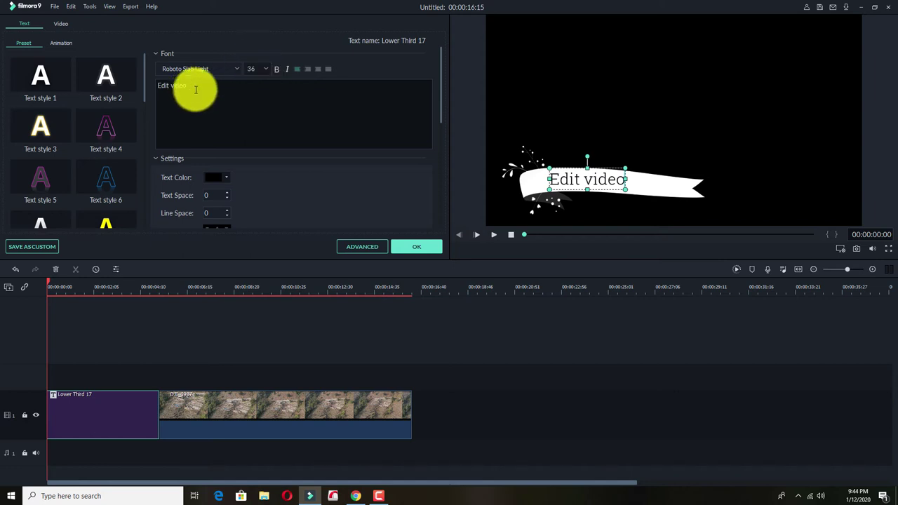
Set the 'Edit video' text to size 100 and enlarge its text box
drag(192, 87, 139, 85)
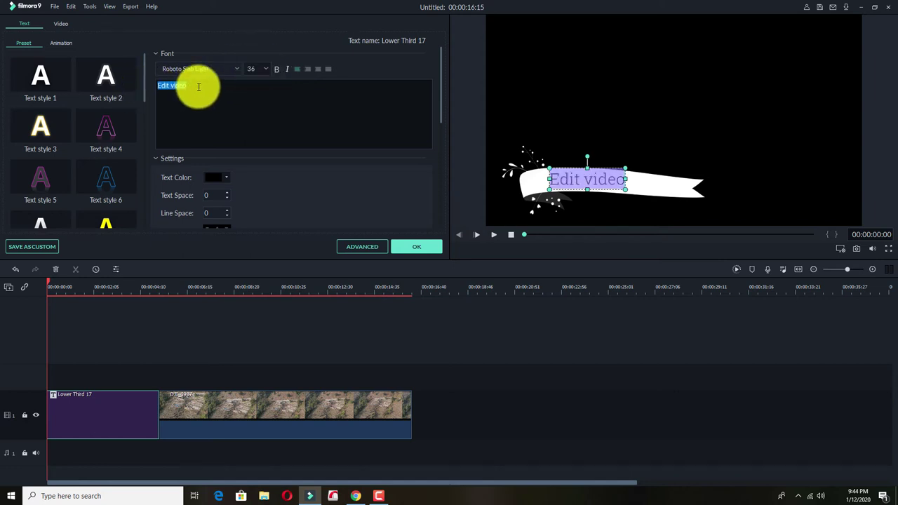
click(265, 69)
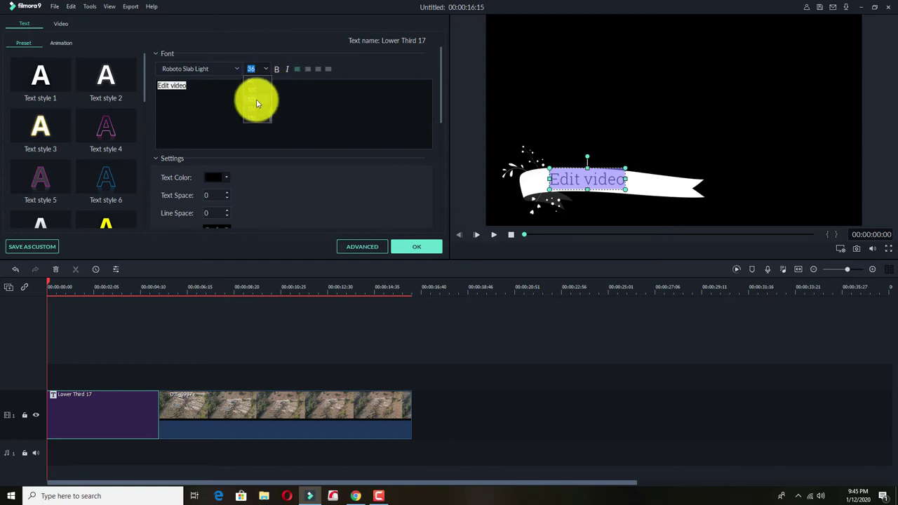
click(260, 95)
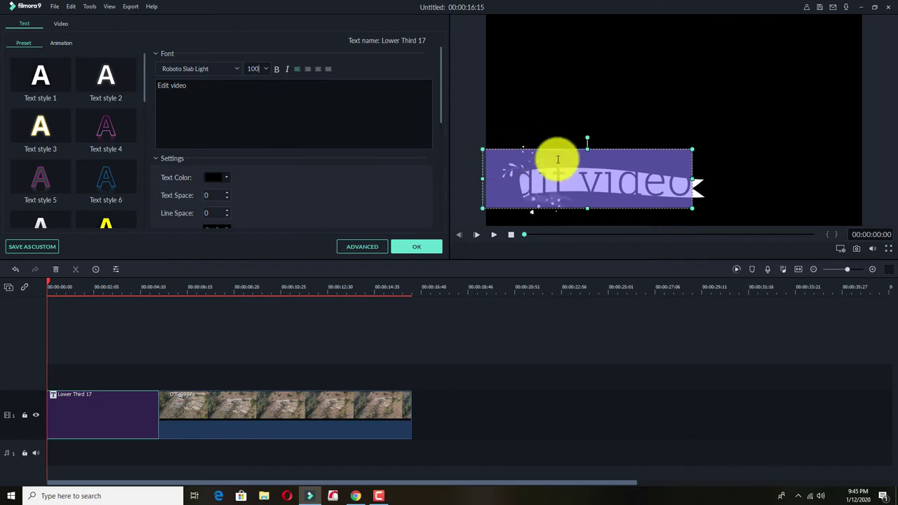
click(557, 155)
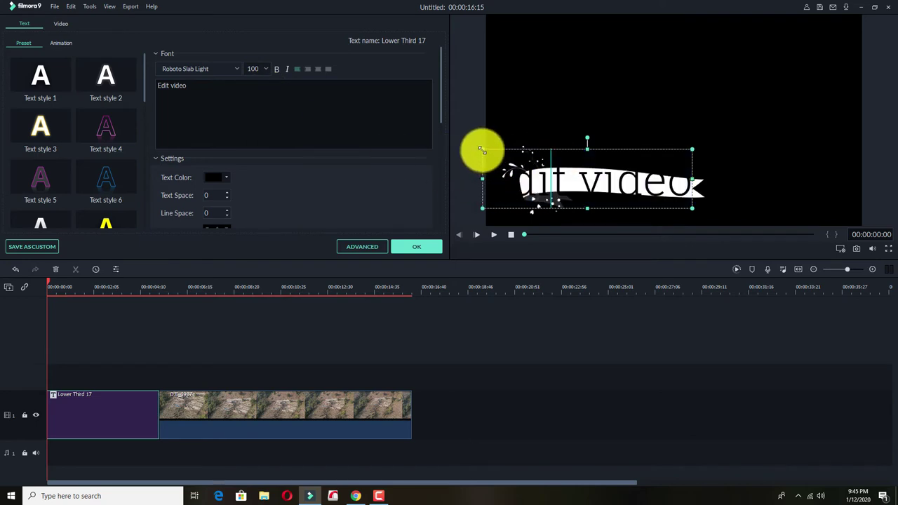
mouse_move(478, 149)
mouse_down()
mouse_move(521, 152)
mouse_move(577, 174)
mouse_up()
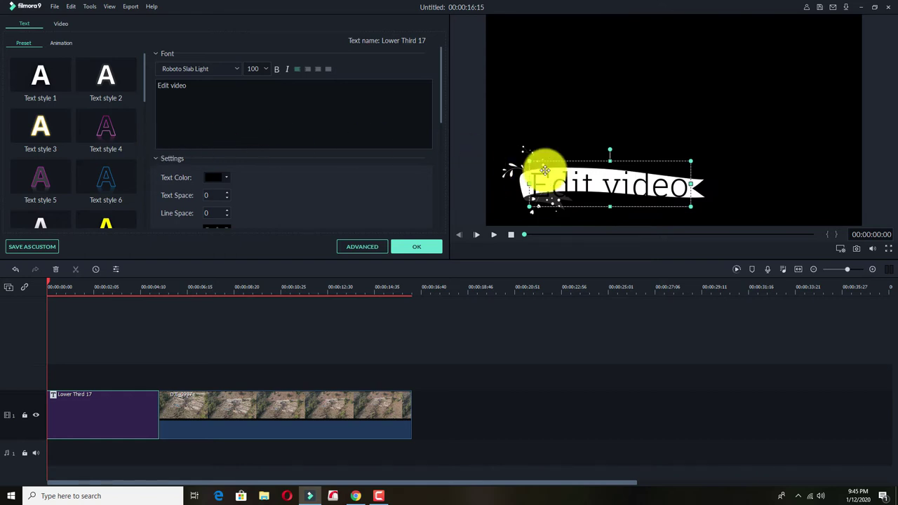
Try Text styles 16, 17, 18, 22 and 23 on the title
scroll(113, 186, down, 5)
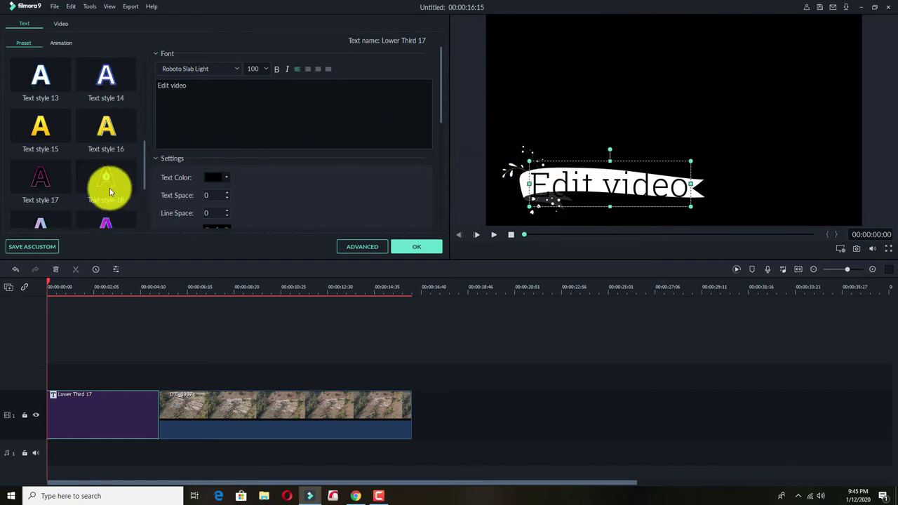
double_click(112, 134)
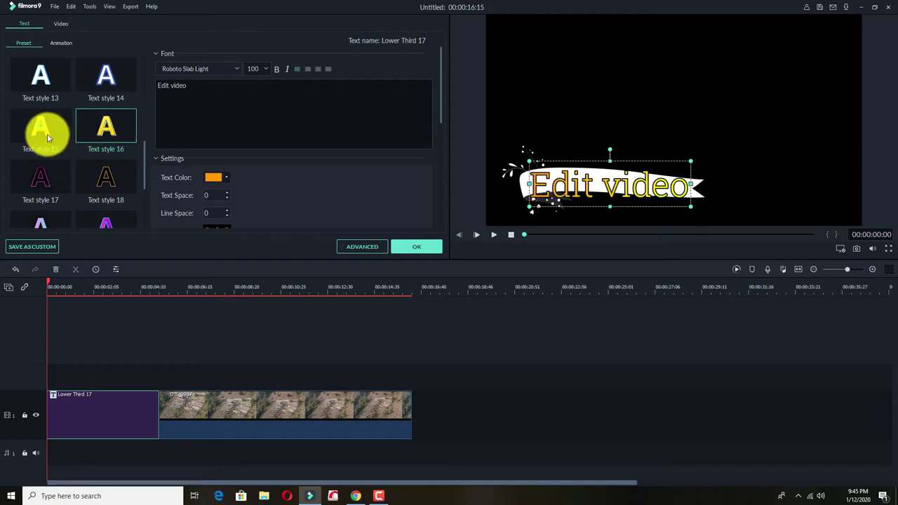
double_click(48, 184)
double_click(109, 180)
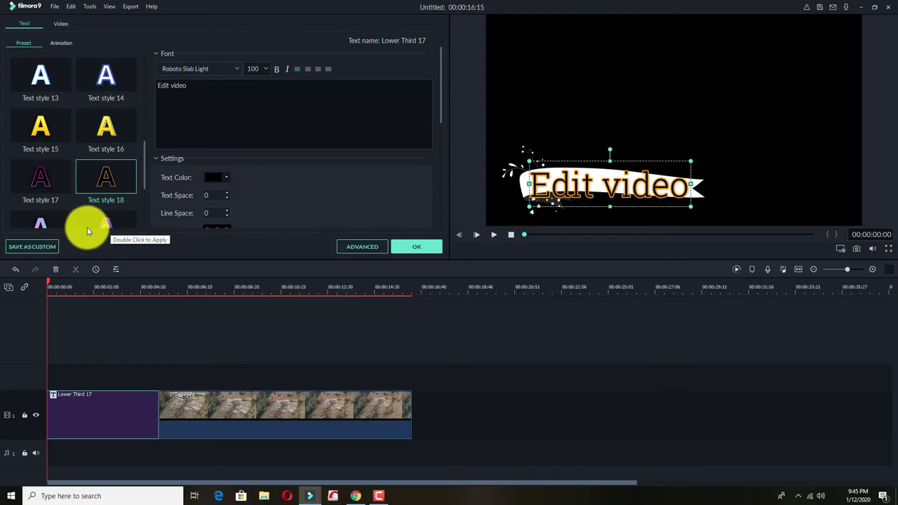
scroll(99, 189, down, 3)
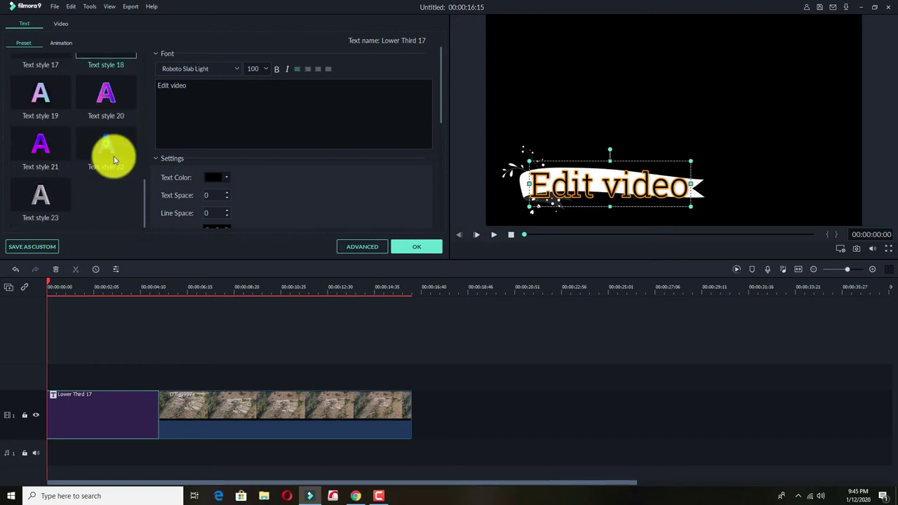
double_click(113, 155)
double_click(42, 202)
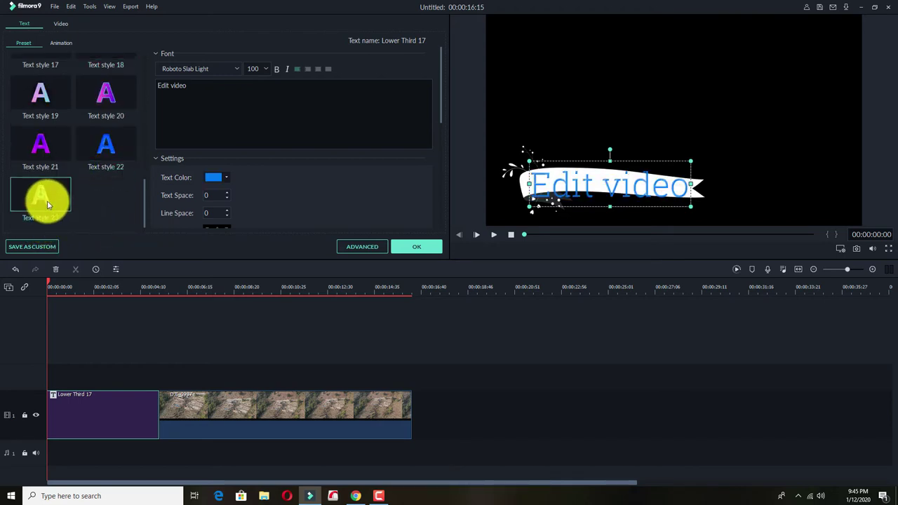
scroll(76, 160, up, 5)
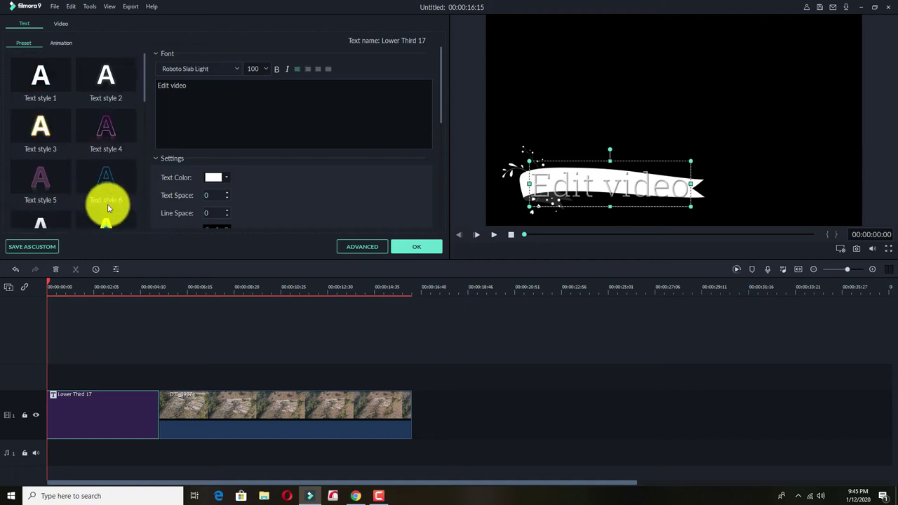
scroll(108, 202, down, 2)
Apply the orange Text style 9 and make the title italic
double_click(112, 82)
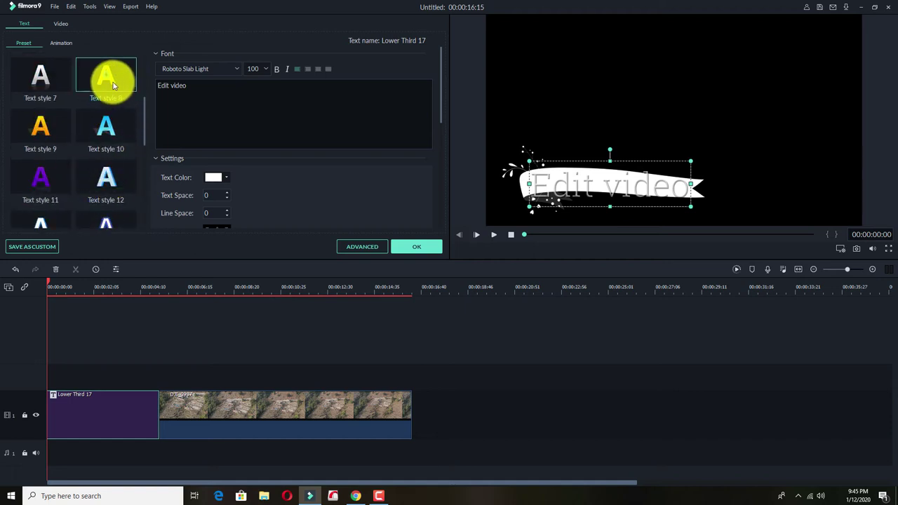
double_click(48, 137)
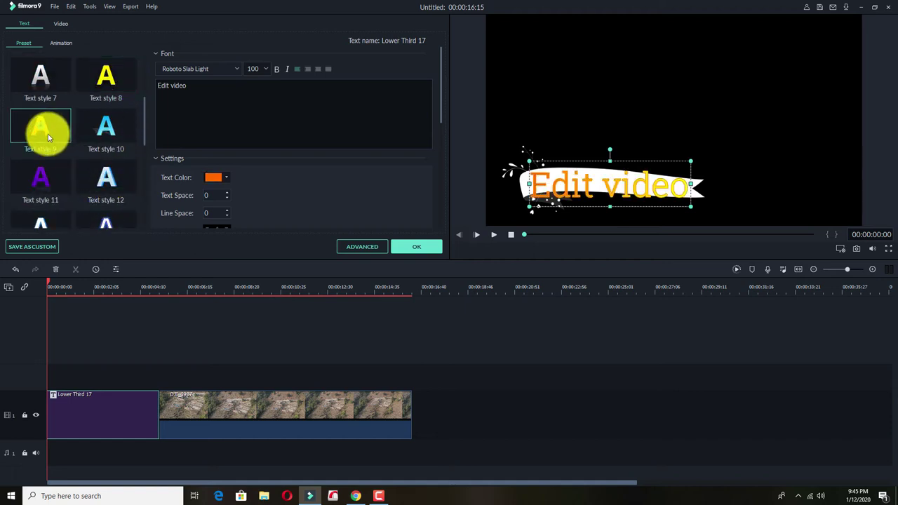
click(287, 69)
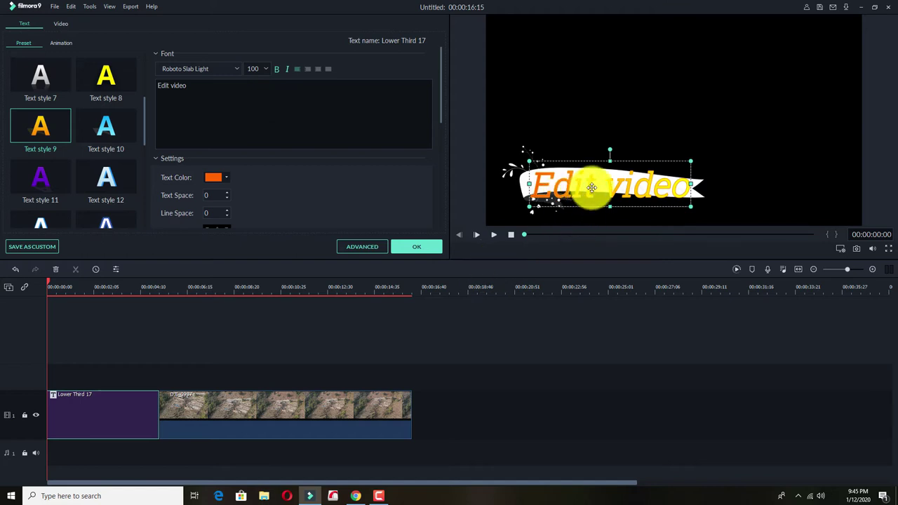
click(264, 68)
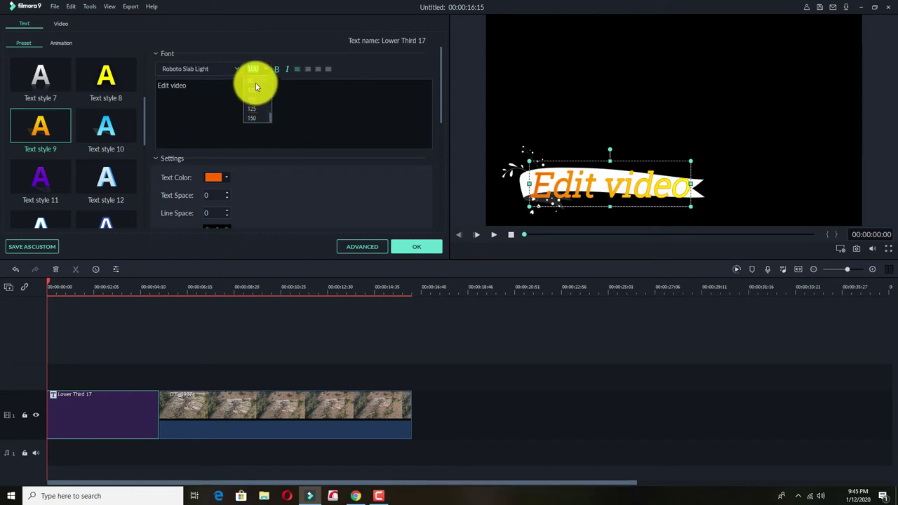
Reduce the 'Edit video' font size to 90, then to 80
click(255, 82)
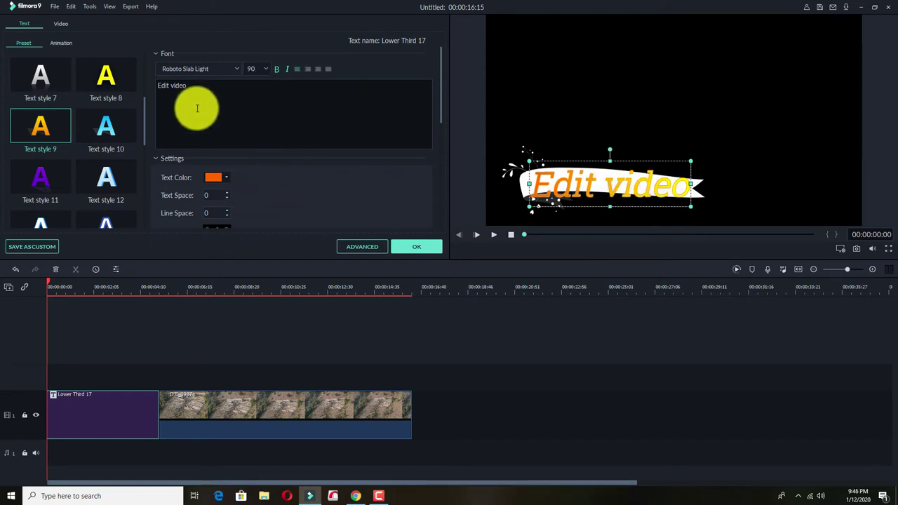
triple_click(156, 85)
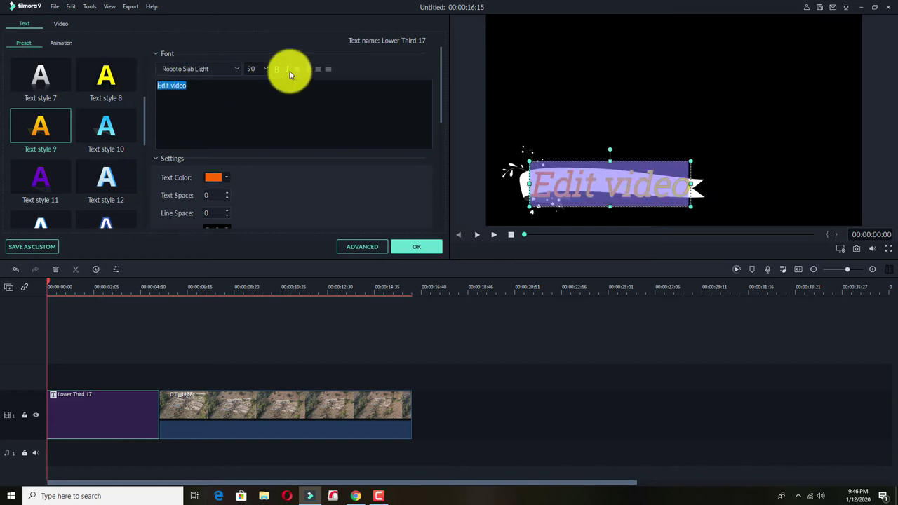
click(266, 69)
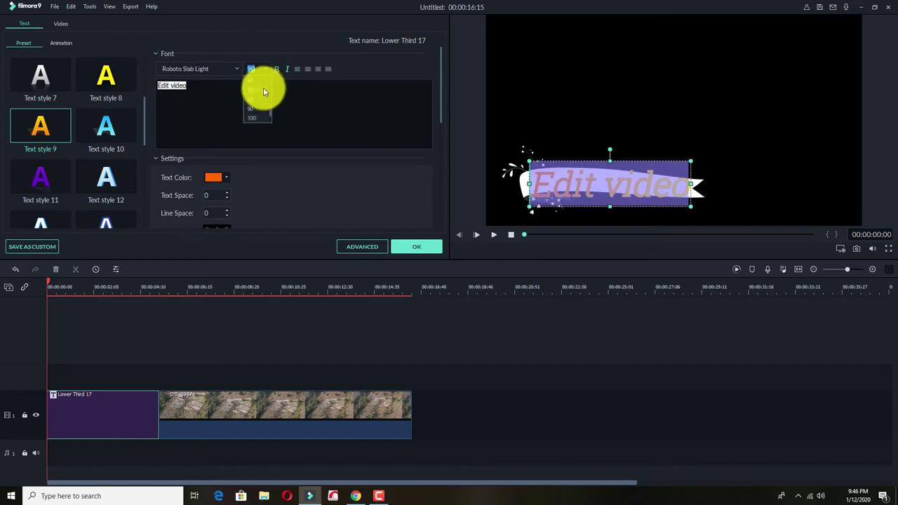
click(259, 99)
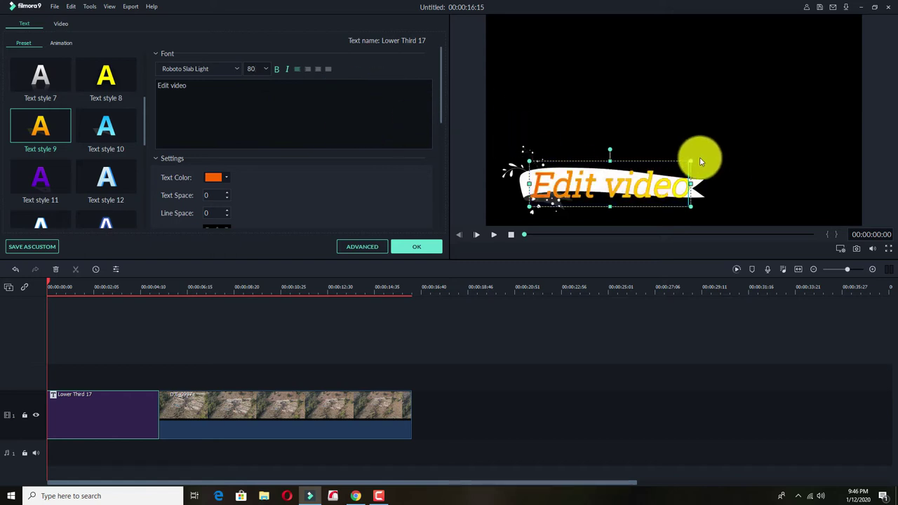
Narrow the title box slightly, nudge it up, and confirm the title edits
drag(690, 163, 674, 165)
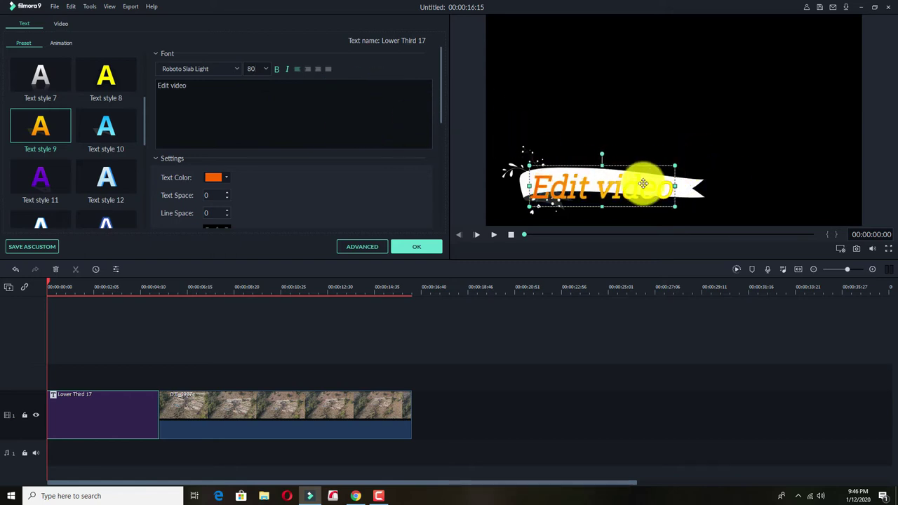
drag(608, 183, 608, 177)
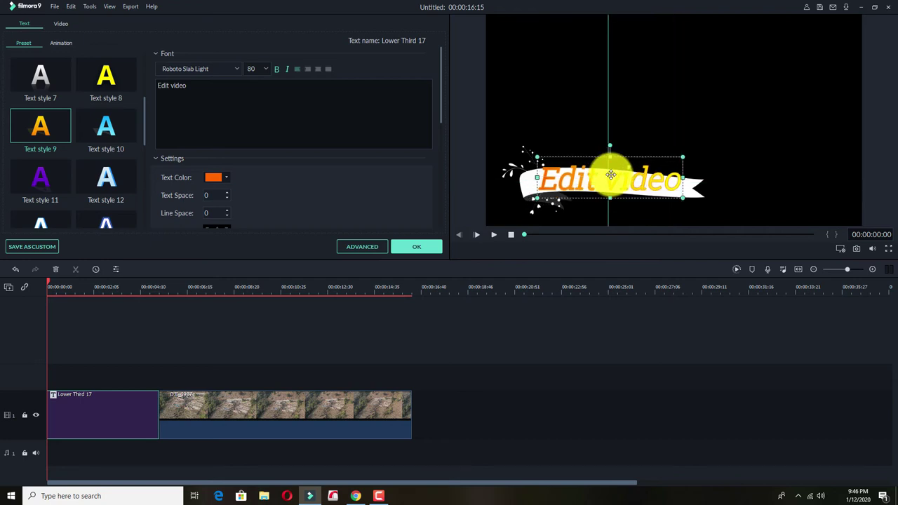
click(416, 247)
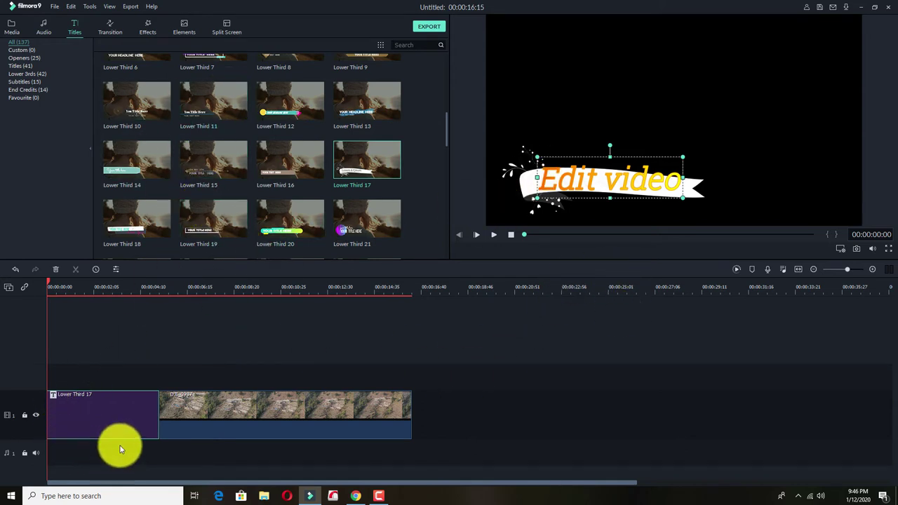
Reopen the title, preview String Blur and LinearWipe, then apply Bounce to zoom in 2
double_click(124, 417)
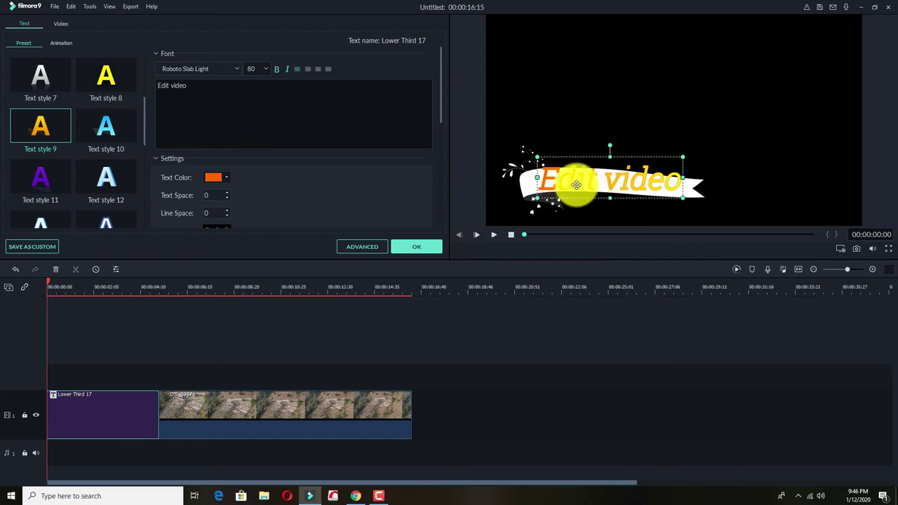
click(68, 46)
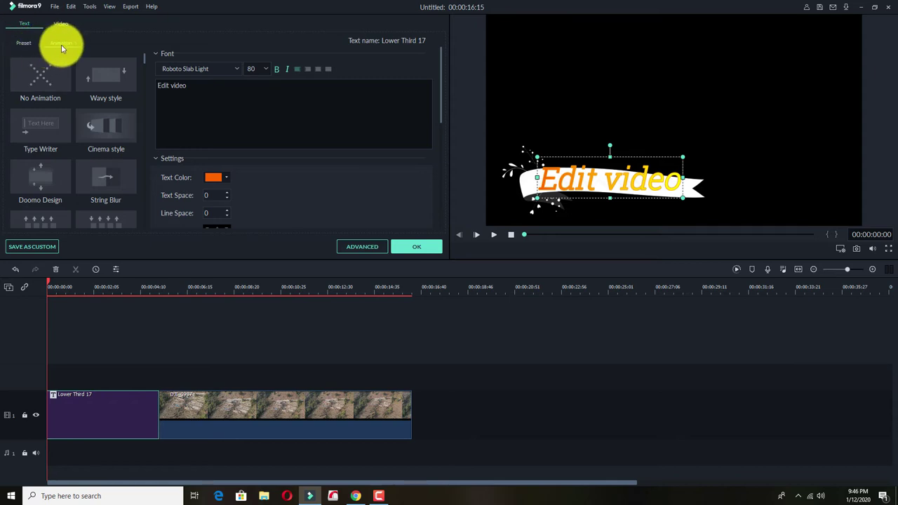
click(102, 179)
scroll(102, 180, down, 3)
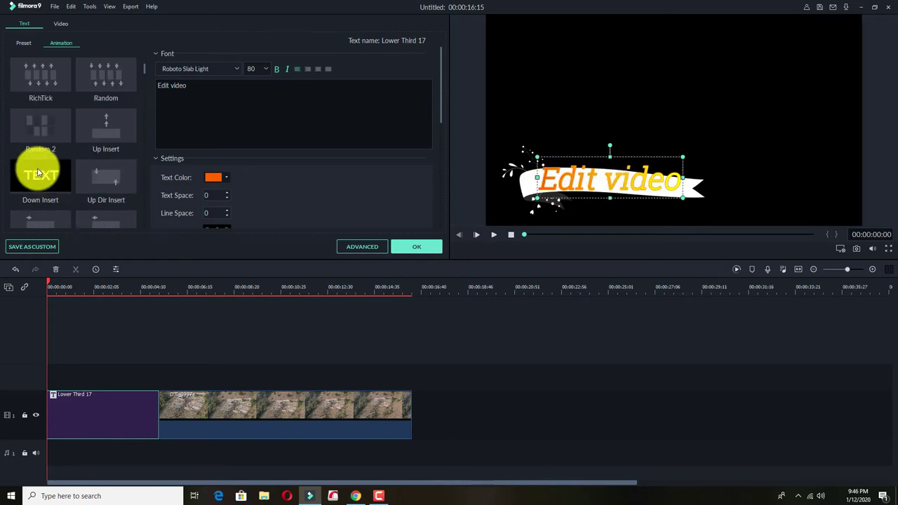
scroll(40, 172, down, 3)
scroll(40, 171, down, 3)
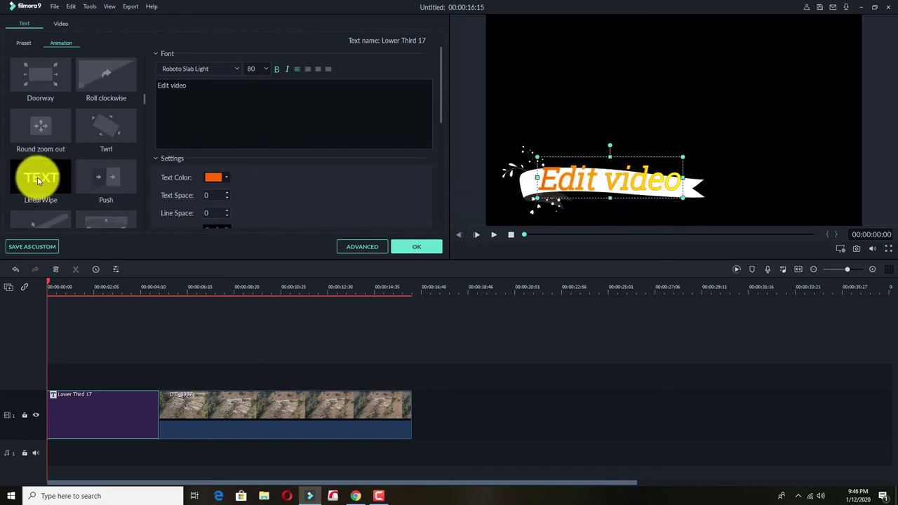
click(39, 175)
scroll(102, 164, down, 3)
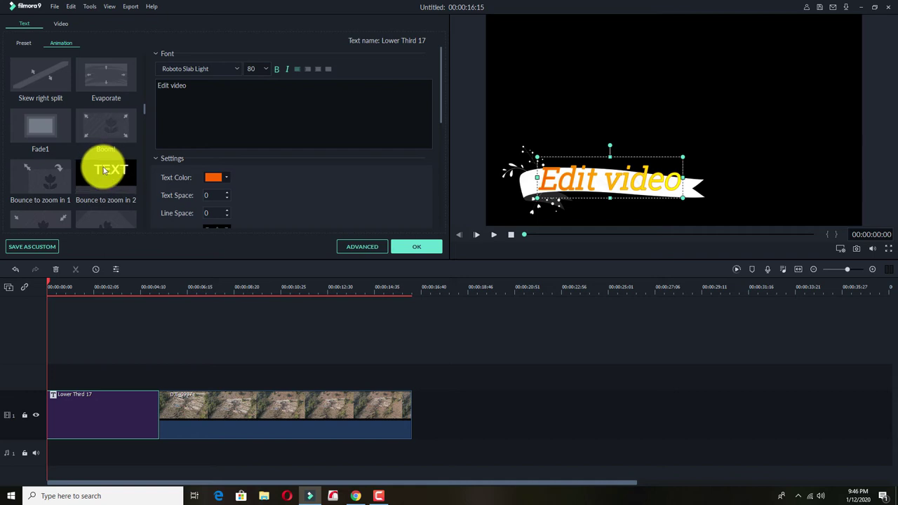
click(110, 181)
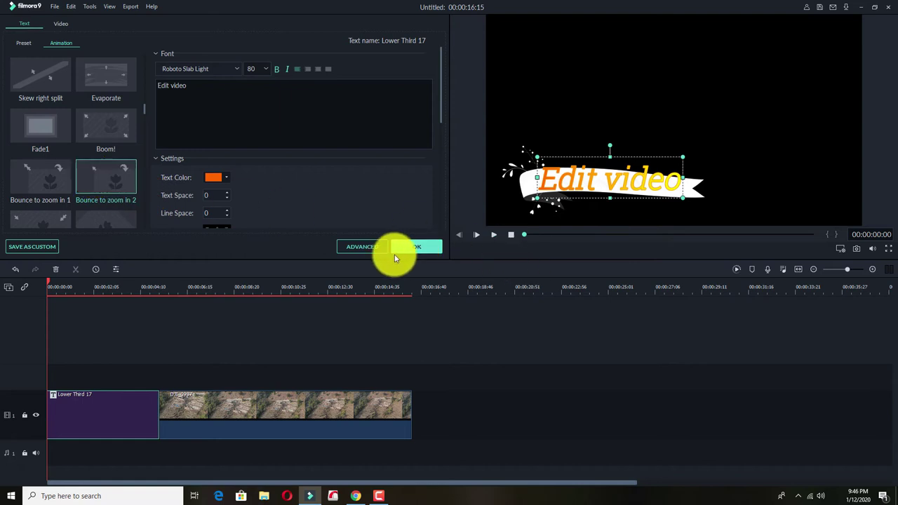
click(418, 249)
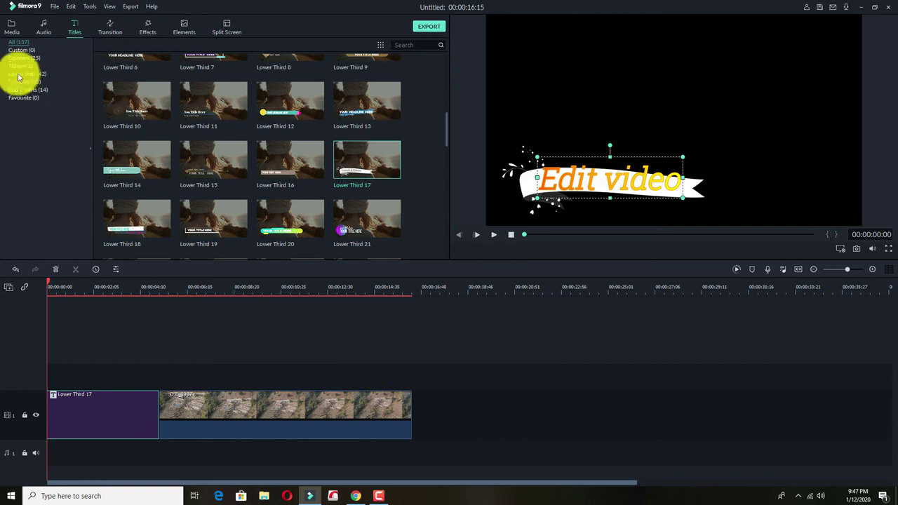
Open the Audio library, browse the stock music, and show the 12 imported tracks in My Music
click(43, 28)
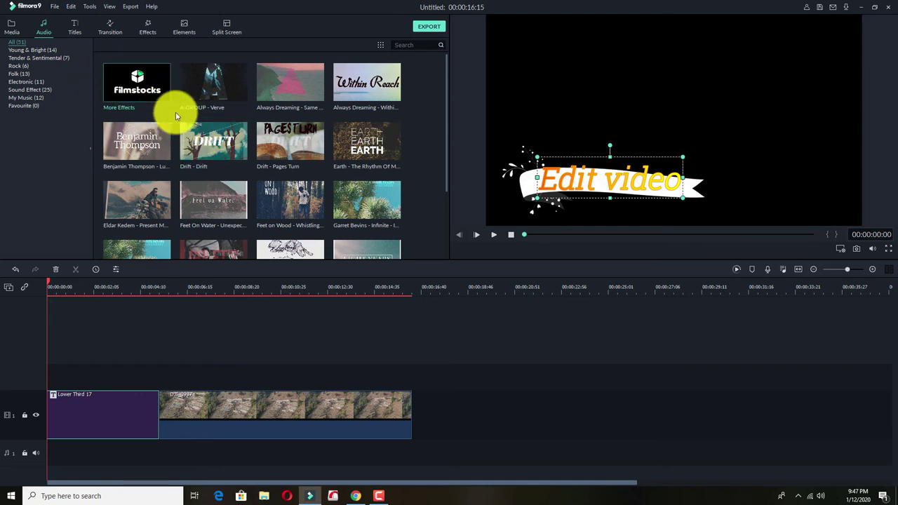
scroll(260, 134, down, 5)
scroll(260, 134, down, 5)
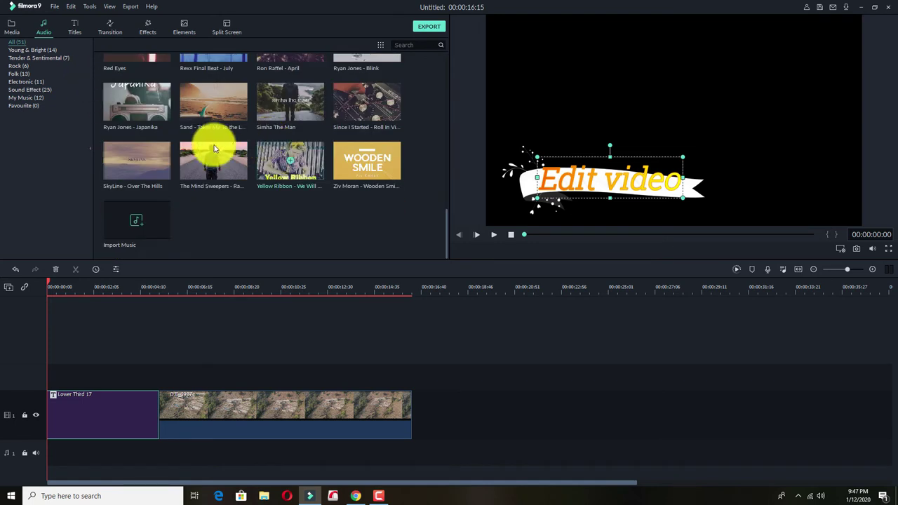
scroll(284, 118, up, 5)
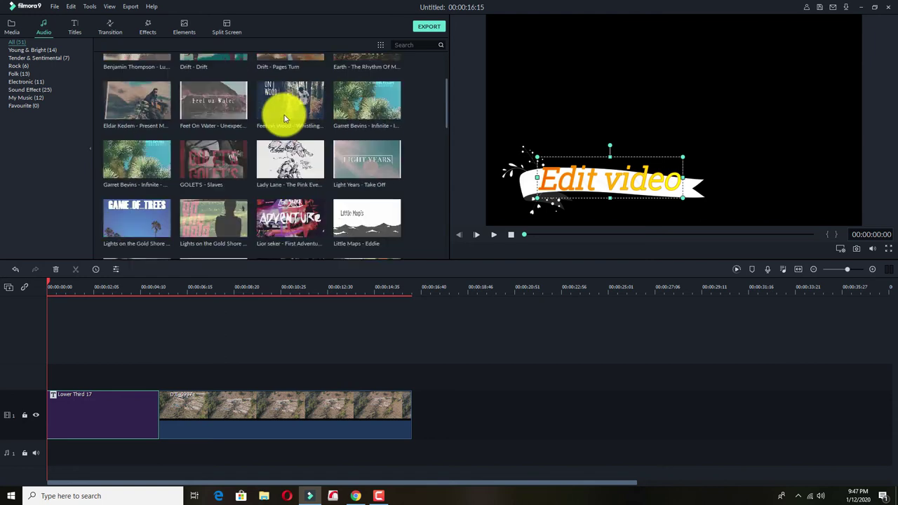
scroll(341, 126, down, 3)
scroll(211, 98, down, 3)
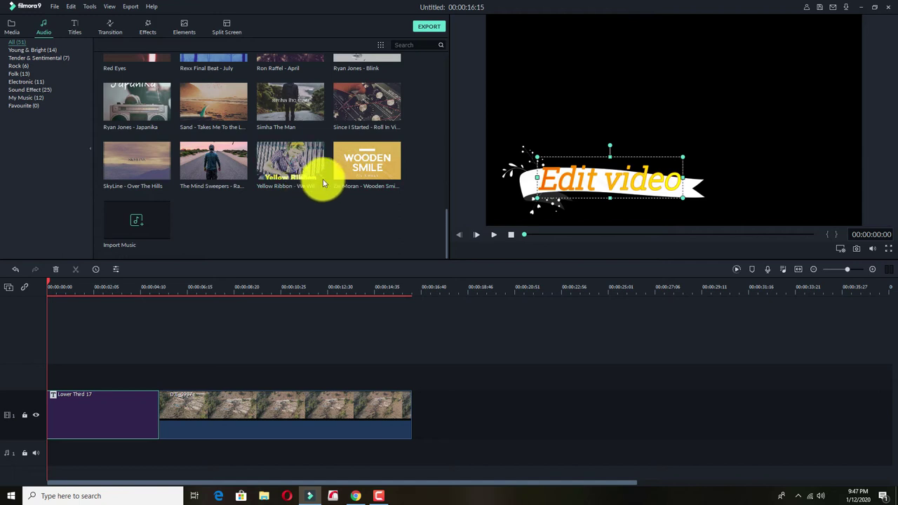
click(140, 225)
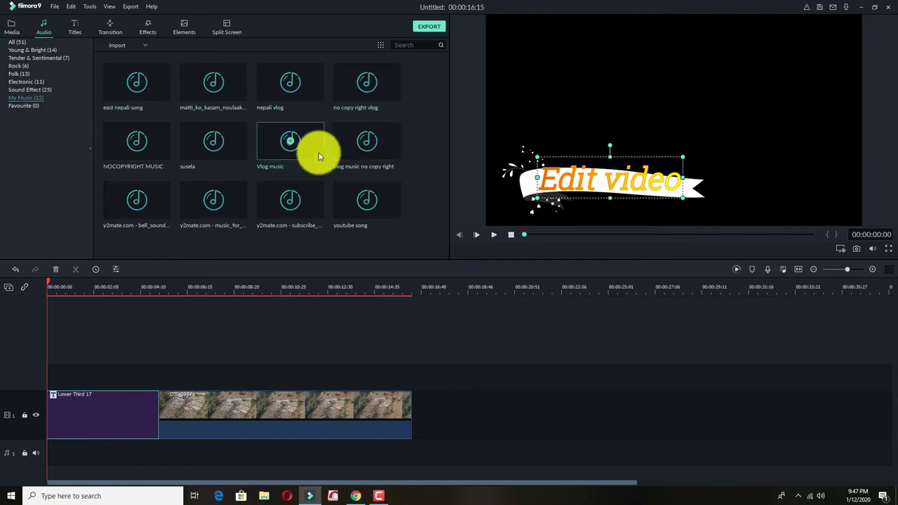
Put 'no copy right vlog' on audio track 1 at 0:00 and set the playhead at the video's end
click(275, 167)
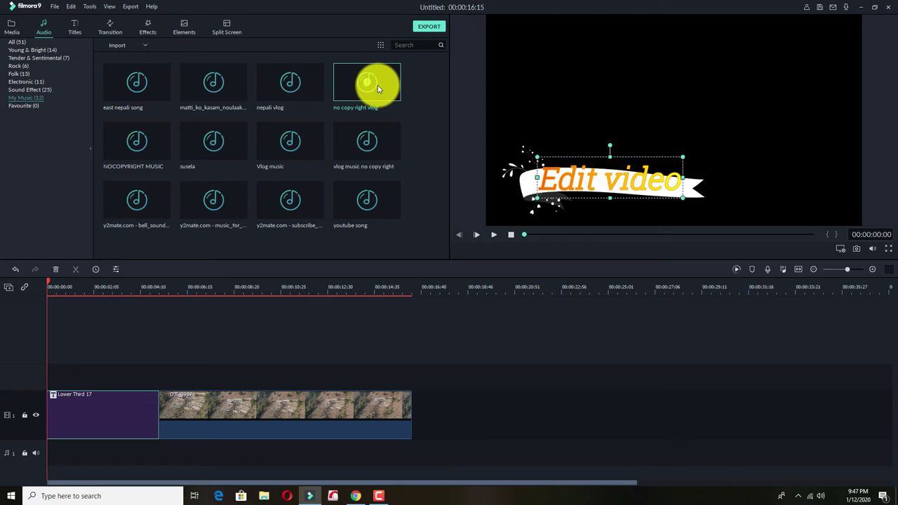
drag(377, 85, 342, 447)
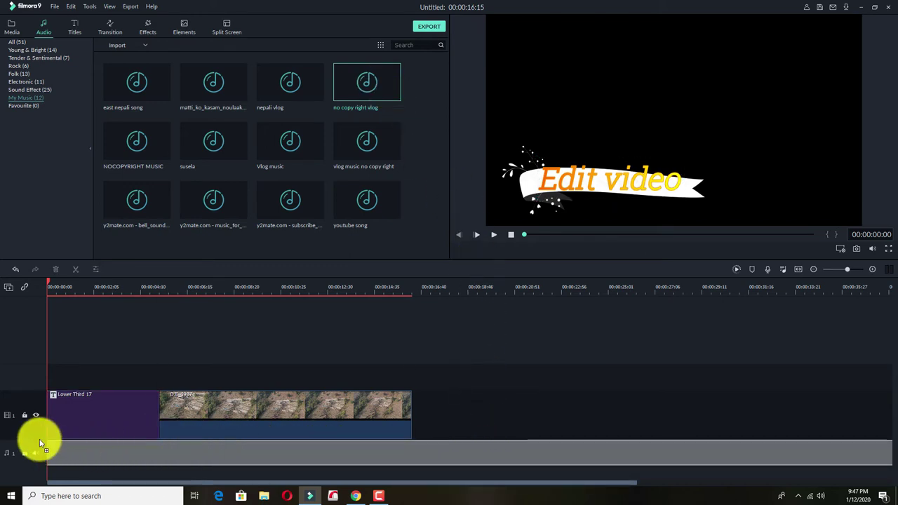
drag(200, 438, 35, 441)
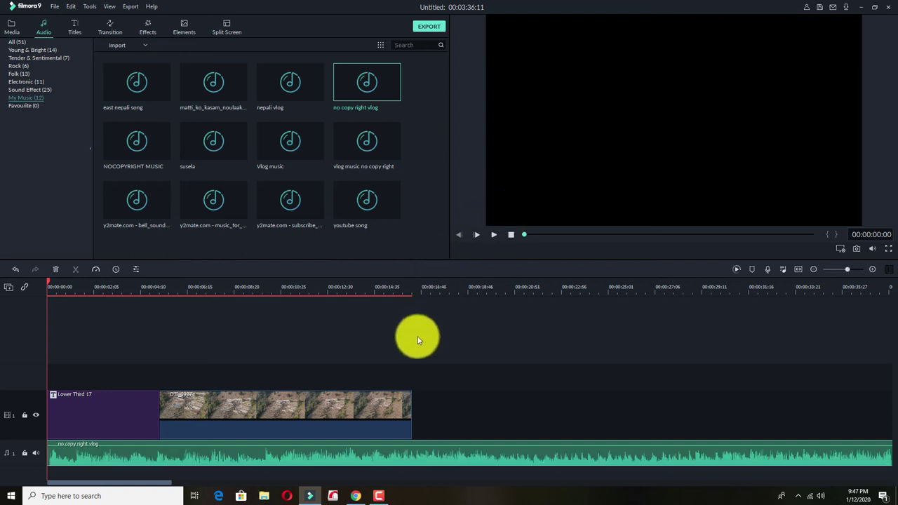
click(416, 290)
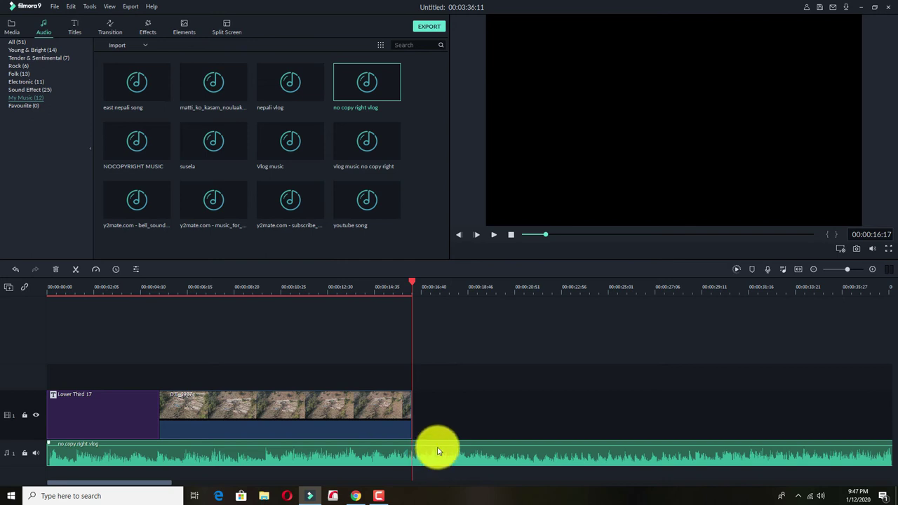
Split the music at the video's end, cut the excess piece, and trim the end to match
click(76, 270)
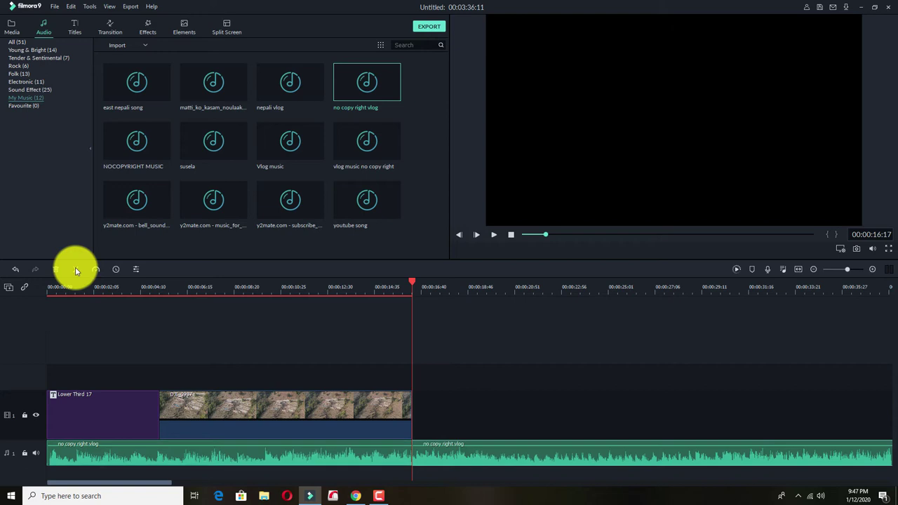
right_click(488, 452)
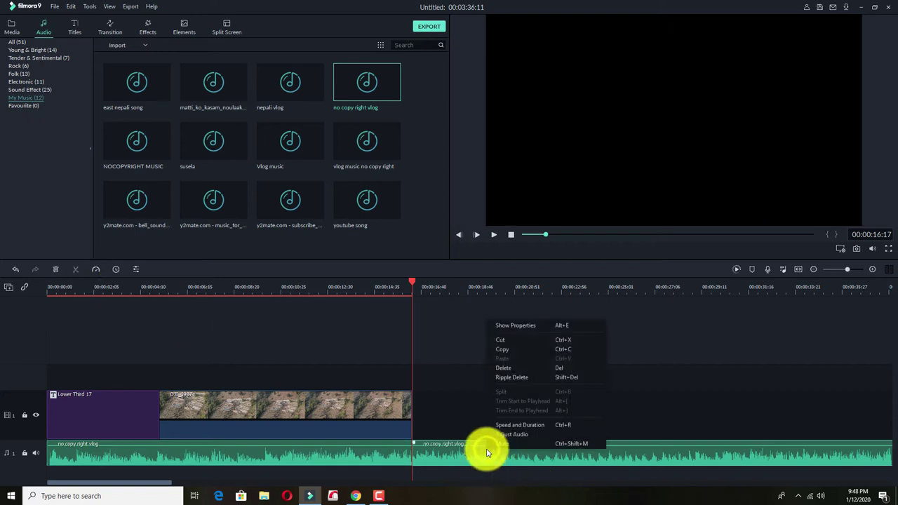
click(512, 340)
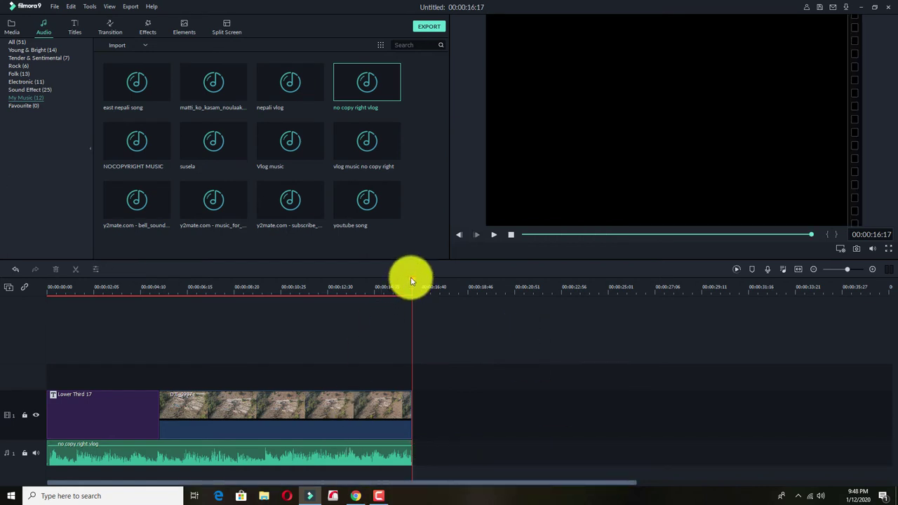
drag(414, 284, 387, 284)
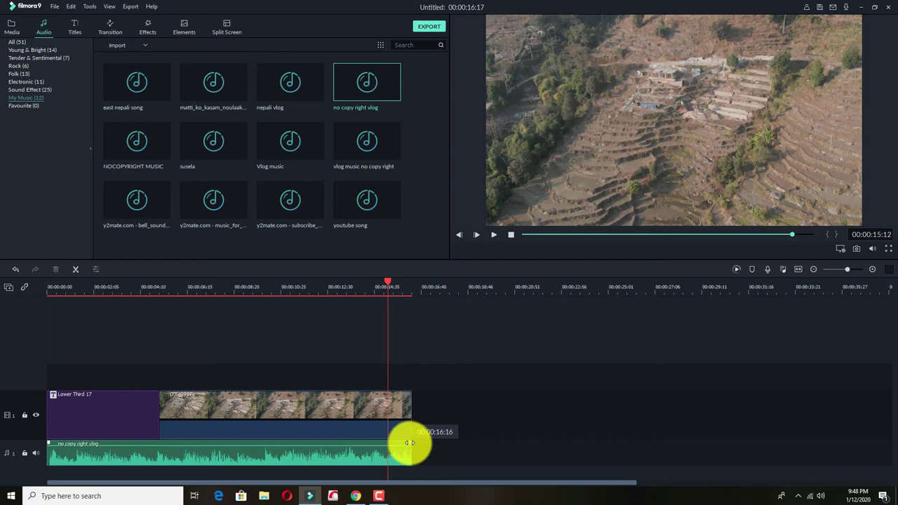
mouse_move(391, 444)
mouse_down()
mouse_move(381, 448)
mouse_move(412, 484)
mouse_up()
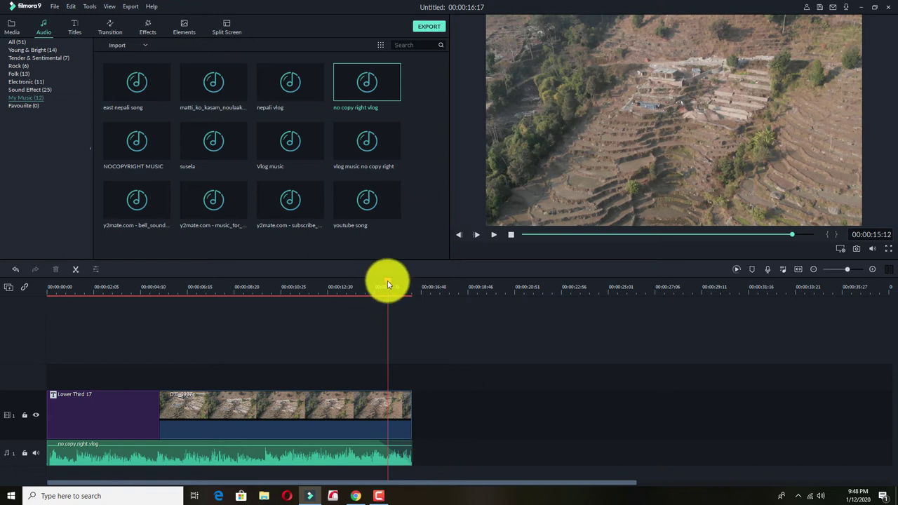
mouse_move(387, 281)
mouse_down()
mouse_move(405, 288)
mouse_move(308, 289)
mouse_up()
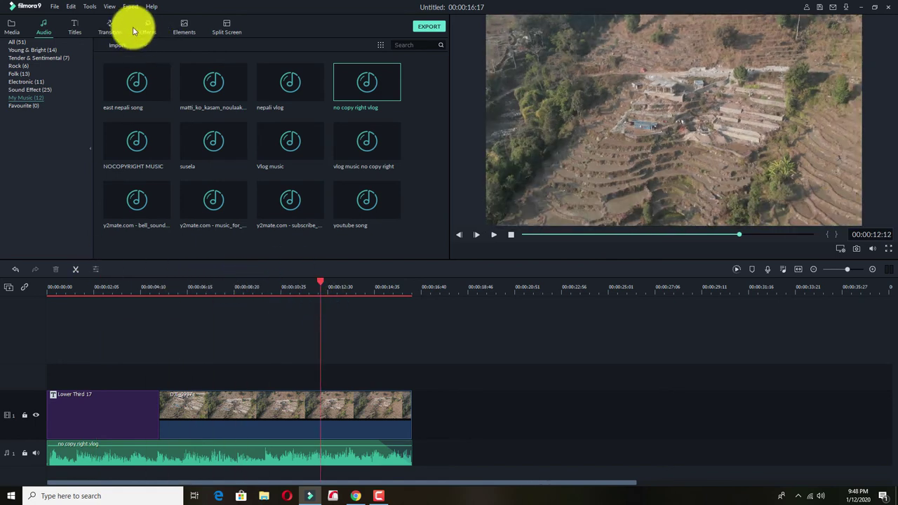
click(143, 30)
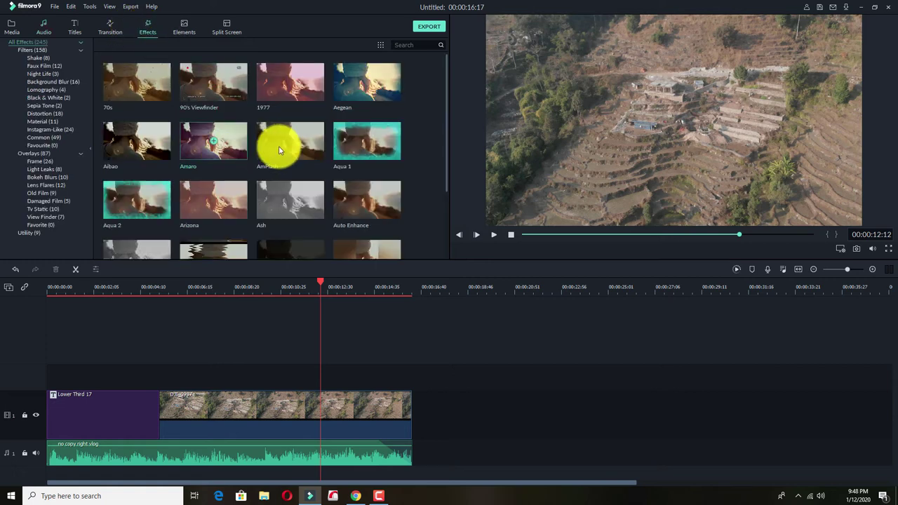
scroll(151, 154, down, 5)
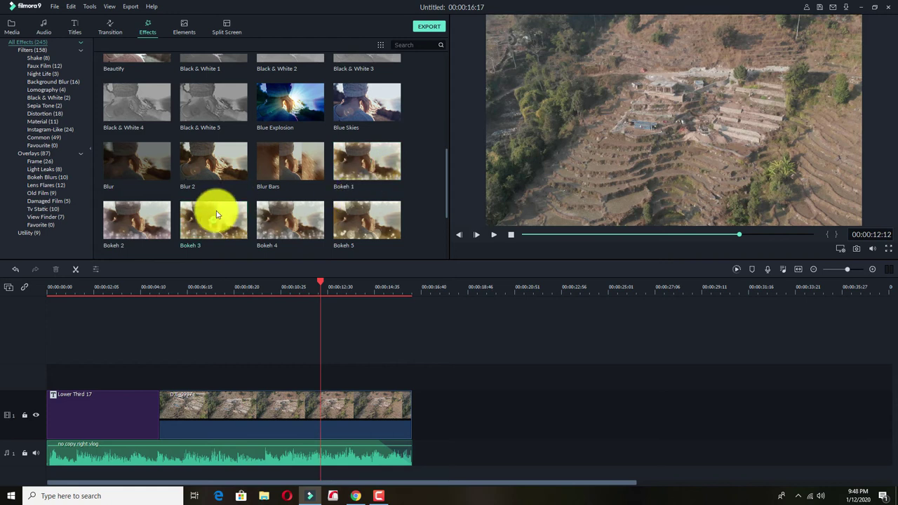
scroll(214, 203, down, 5)
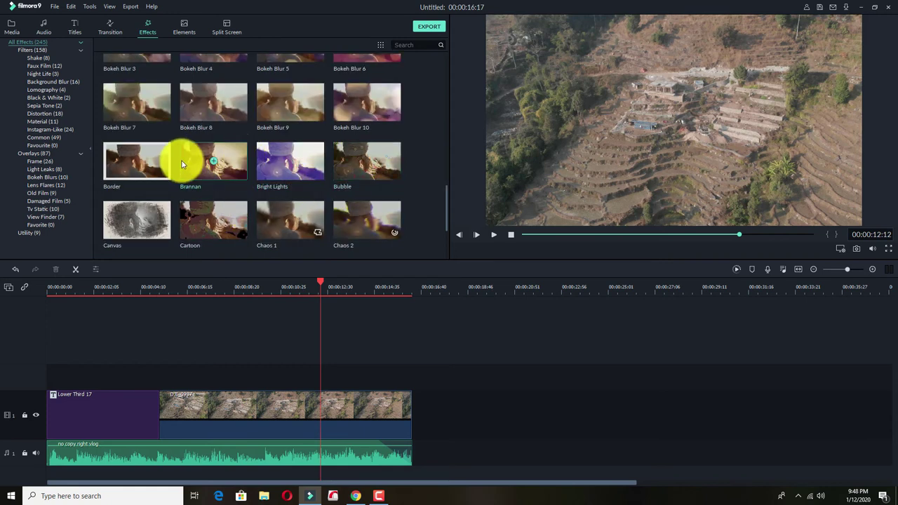
scroll(195, 174, down, 2)
scroll(290, 200, down, 2)
scroll(288, 215, down, 2)
scroll(288, 214, down, 3)
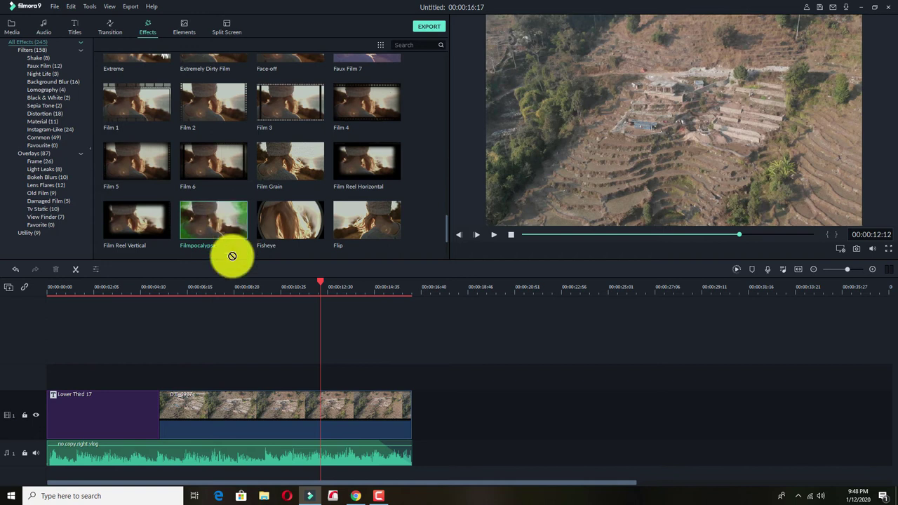
drag(232, 215, 207, 356)
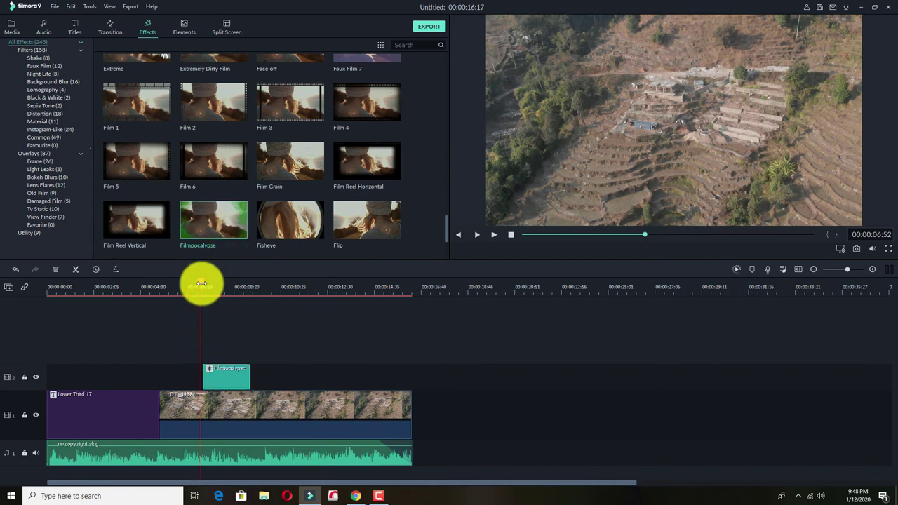
click(493, 234)
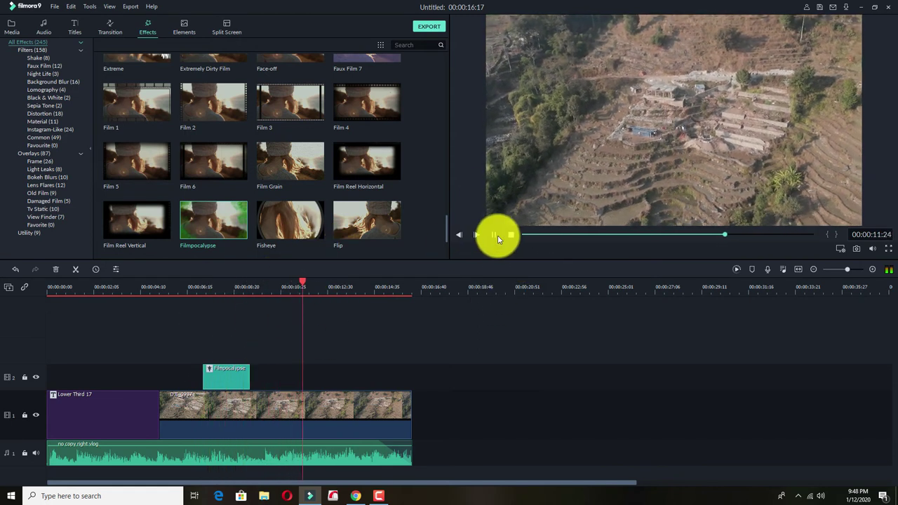
click(494, 235)
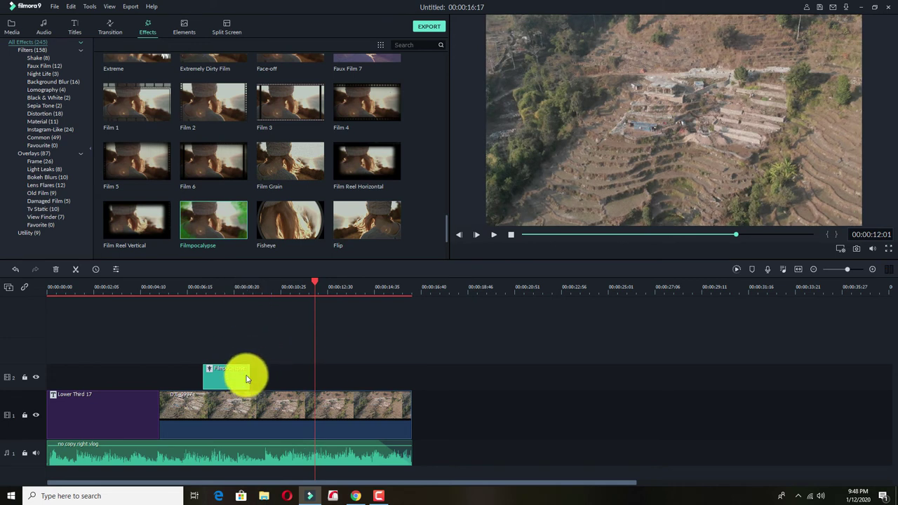
drag(249, 372, 411, 376)
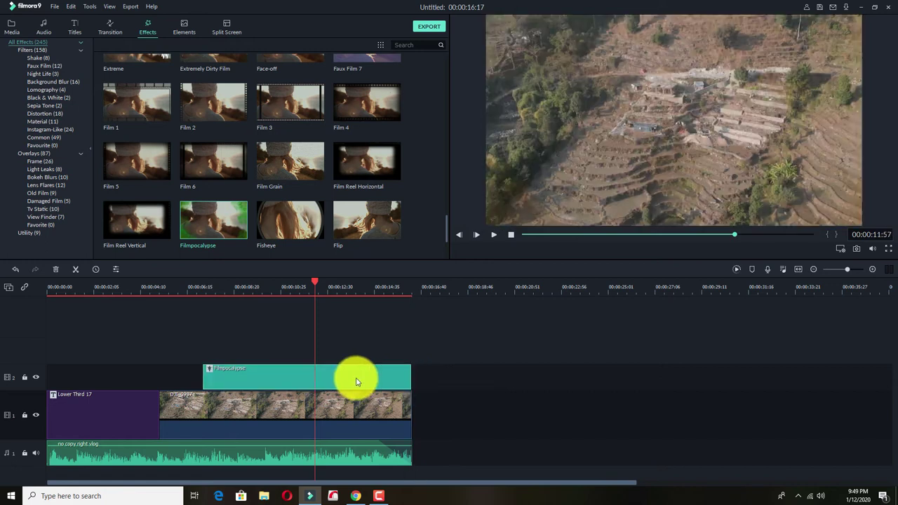
right_click(284, 377)
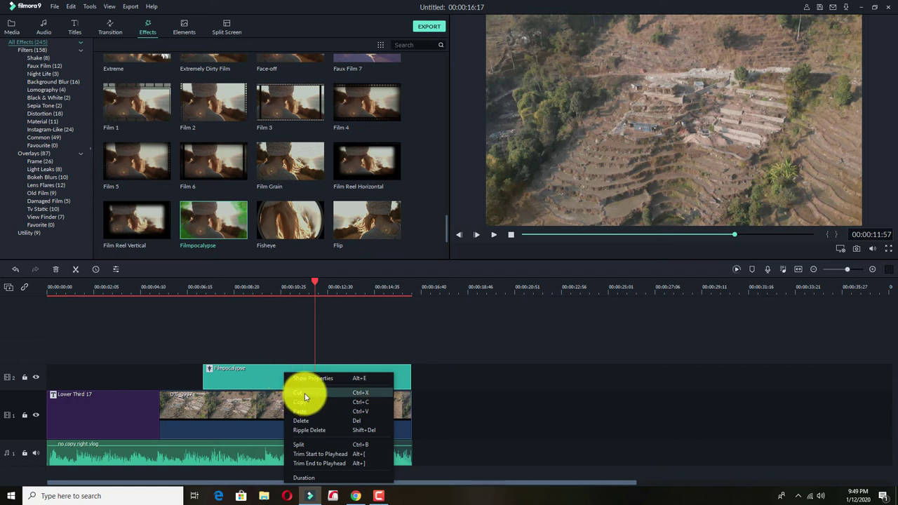
click(305, 397)
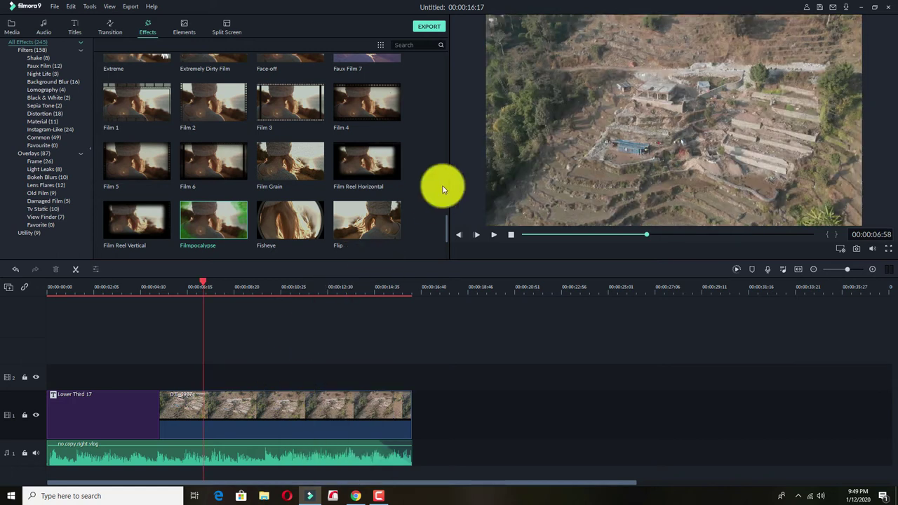
Place the Cinema 21:9 effect on track 2 and stretch it to about 00:00:16:15
scroll(446, 235, down, 5)
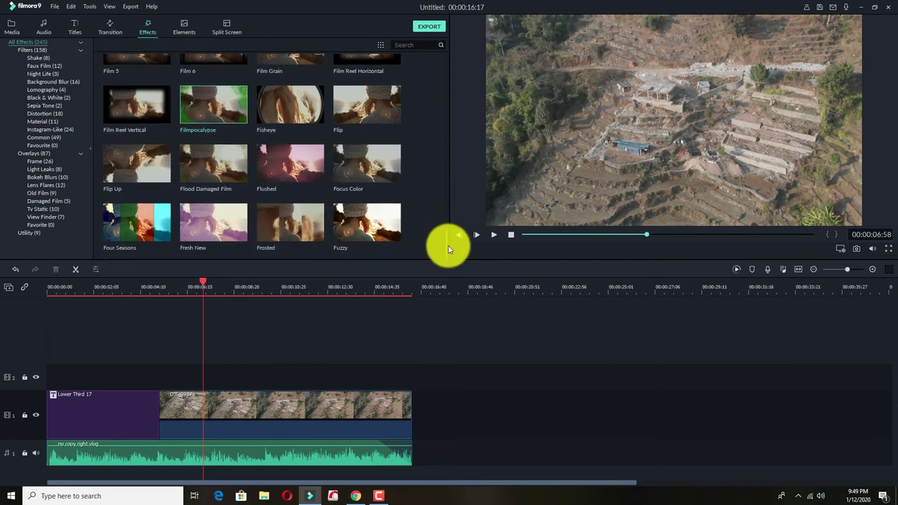
scroll(447, 256, down, 3)
scroll(447, 257, down, 3)
scroll(446, 253, down, 3)
scroll(446, 247, down, 3)
scroll(446, 244, down, 3)
scroll(446, 238, down, 3)
scroll(446, 232, down, 3)
scroll(447, 226, down, 3)
scroll(447, 223, up, 3)
scroll(446, 216, up, 3)
scroll(447, 208, up, 3)
scroll(448, 203, up, 3)
scroll(449, 198, up, 3)
scroll(449, 190, up, 3)
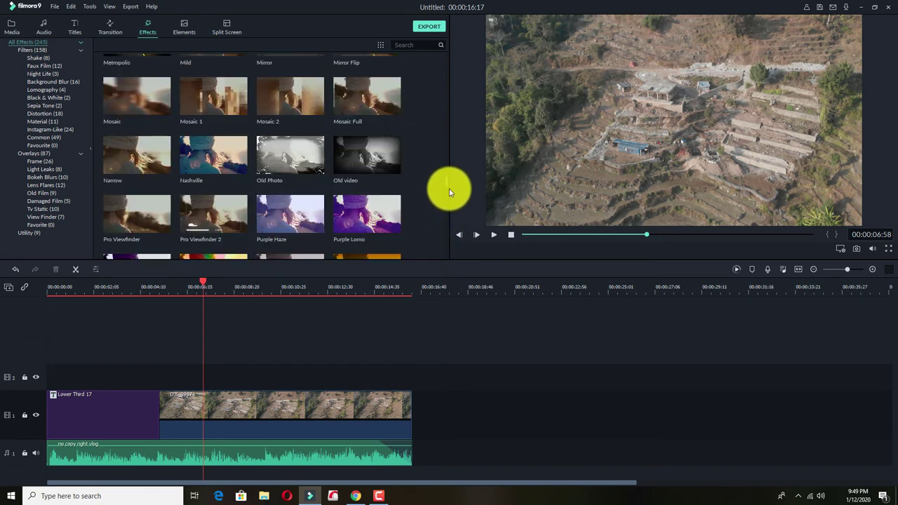
scroll(449, 182, up, 3)
scroll(449, 179, up, 3)
scroll(449, 168, up, 3)
scroll(449, 161, up, 3)
scroll(450, 155, up, 3)
scroll(451, 153, up, 1)
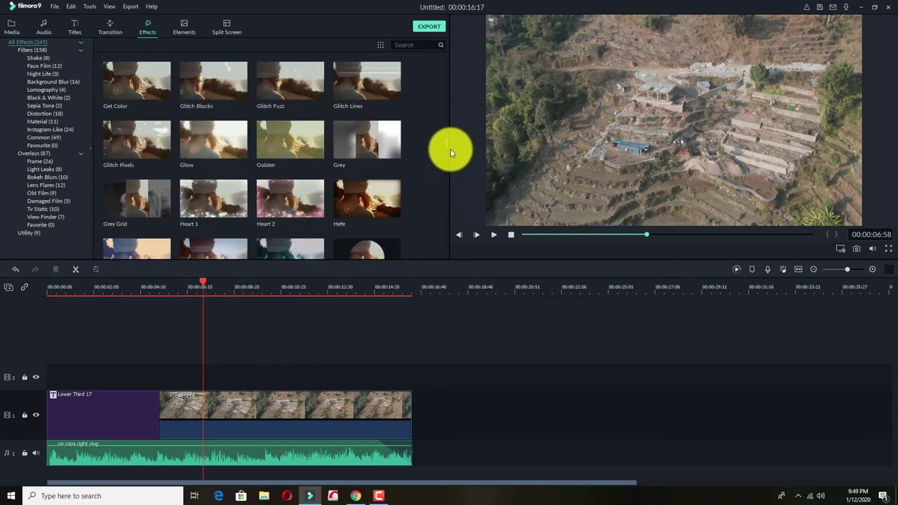
scroll(449, 144, up, 3)
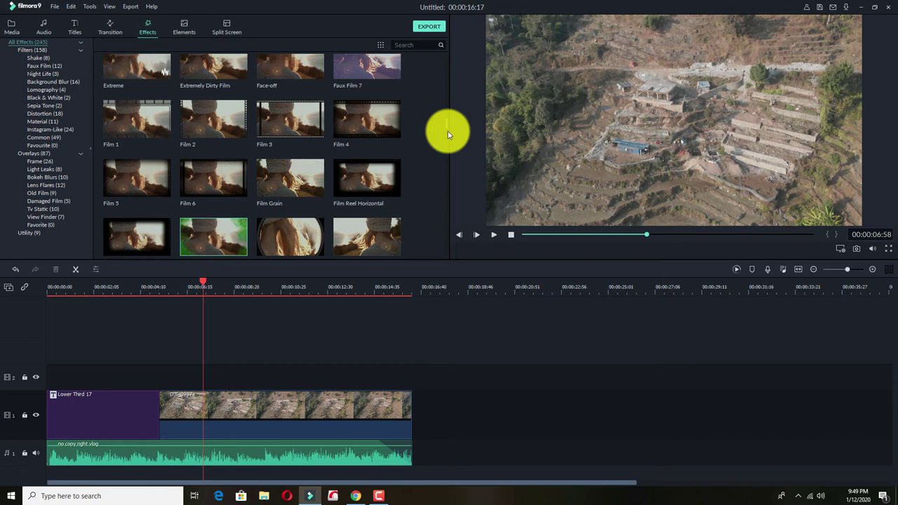
scroll(448, 136, down, 1)
scroll(449, 144, down, 2)
scroll(447, 138, up, 2)
scroll(444, 129, up, 1)
scroll(443, 123, up, 2)
scroll(443, 117, up, 2)
scroll(445, 109, up, 1)
scroll(444, 106, up, 2)
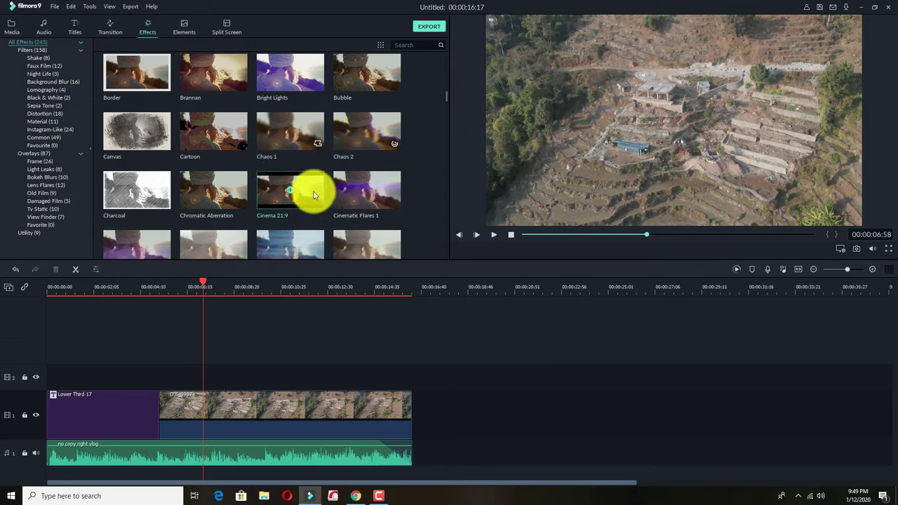
mouse_move(309, 206)
mouse_down()
mouse_move(151, 355)
mouse_move(61, 372)
mouse_move(80, 375)
mouse_up()
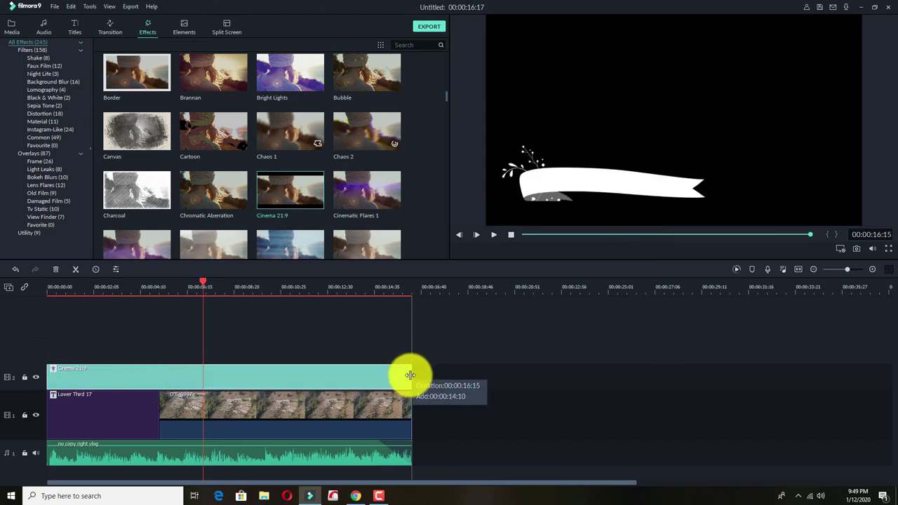
drag(93, 369, 411, 375)
Set the Cinema 21:9 Border Height to -0.45 and confirm with OK
double_click(340, 378)
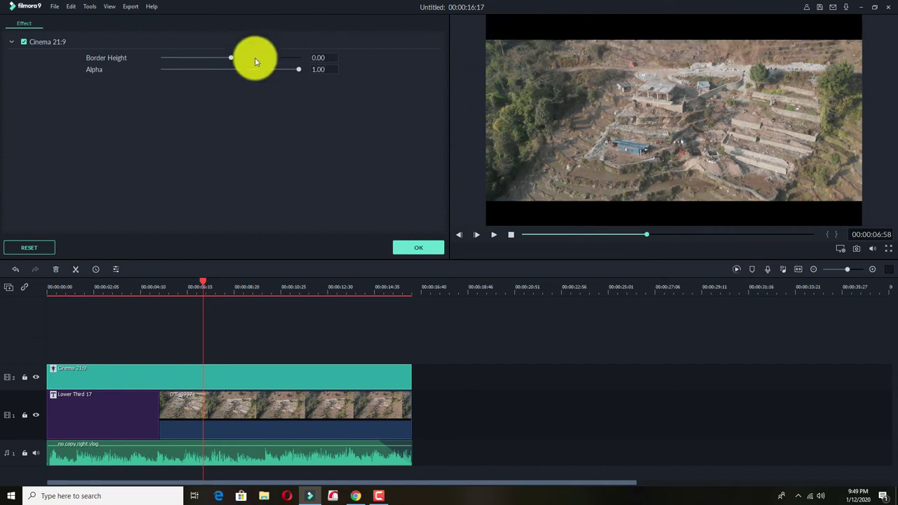
drag(233, 60, 260, 62)
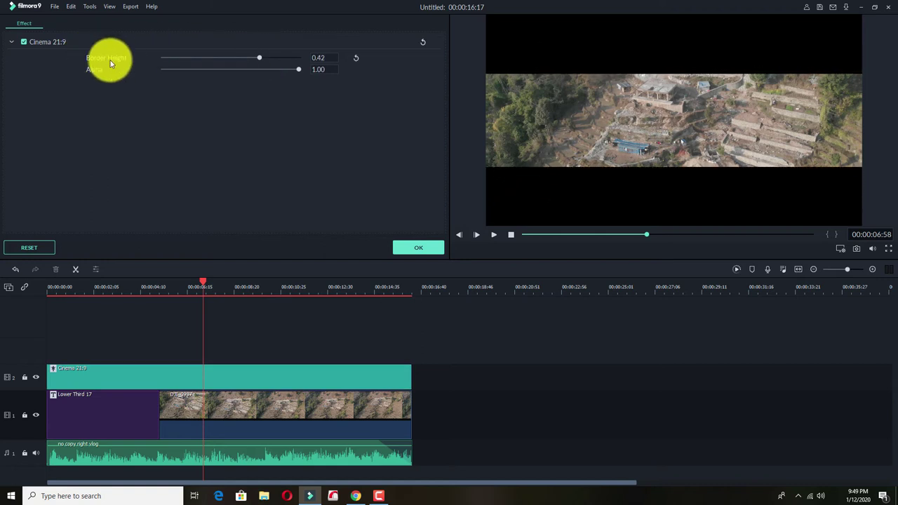
mouse_move(261, 62)
mouse_down()
mouse_move(187, 61)
mouse_move(193, 66)
mouse_up()
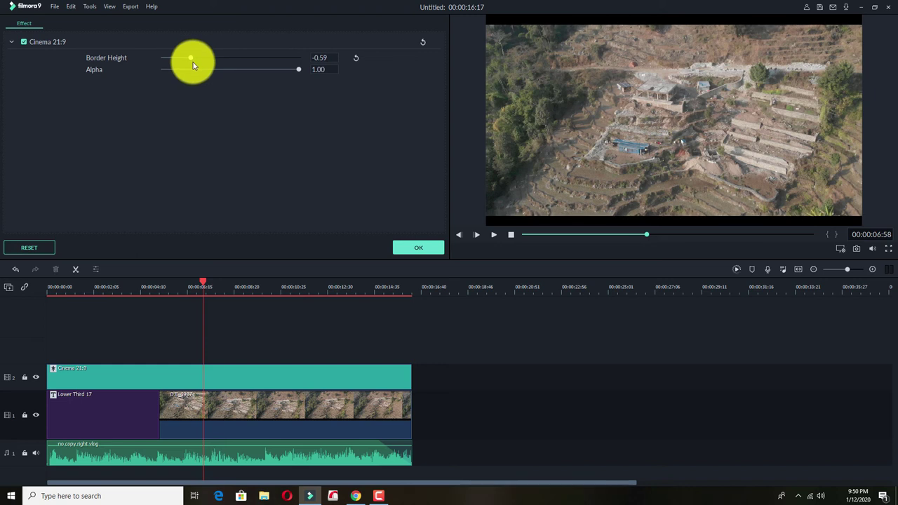
mouse_move(193, 66)
mouse_down()
mouse_move(186, 64)
mouse_move(214, 65)
mouse_move(202, 69)
mouse_up()
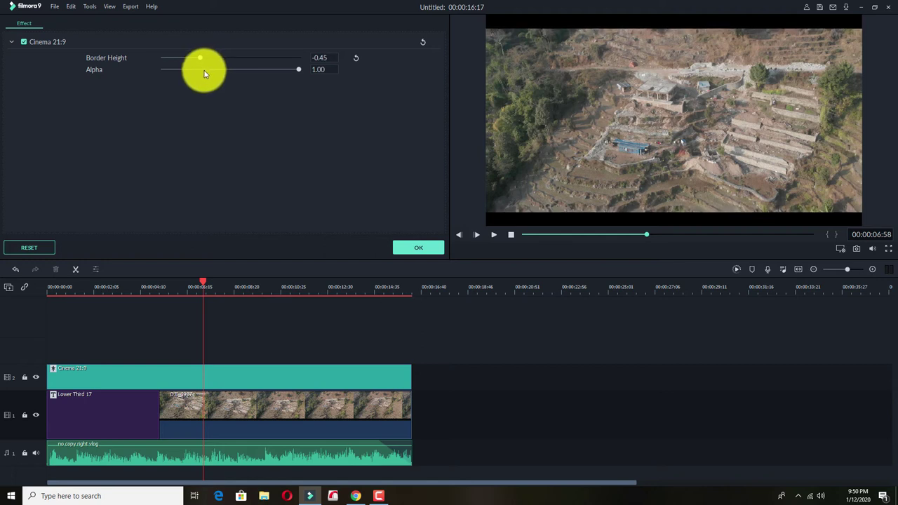
click(425, 250)
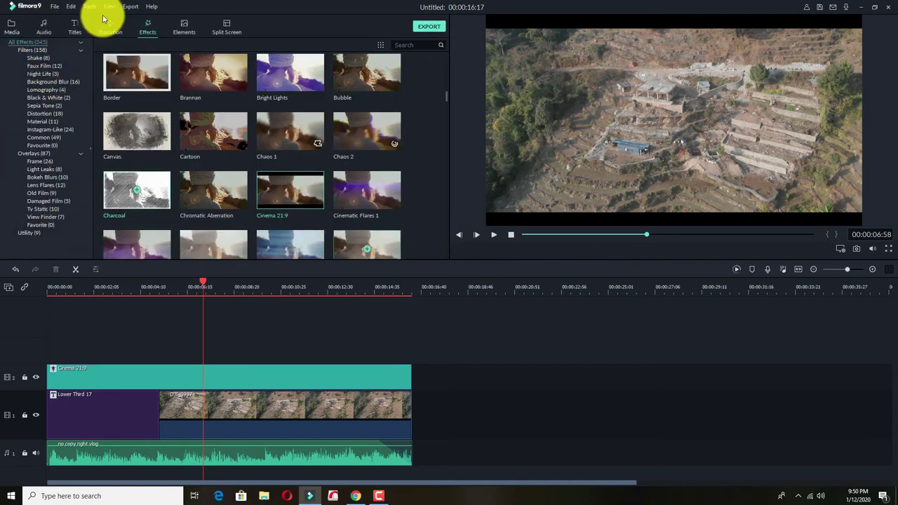
From the Media library's empty folder, start an import and browse to Downloads > INTRO FILE
click(12, 30)
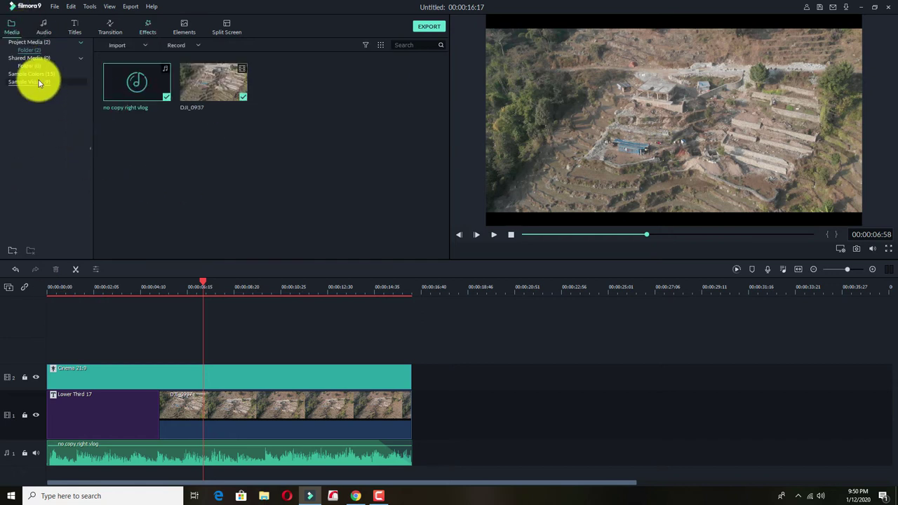
click(14, 252)
click(259, 155)
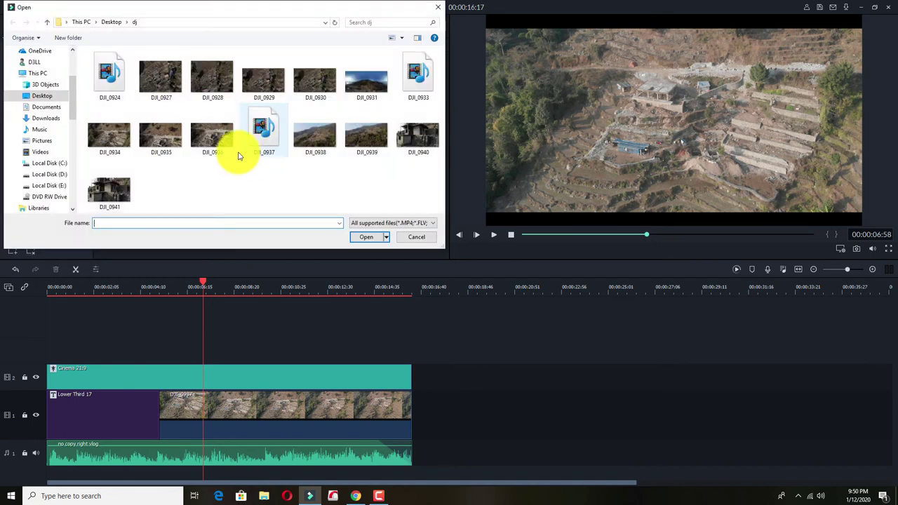
scroll(19, 125, down, 1)
scroll(19, 125, down, 2)
scroll(35, 124, down, 2)
scroll(34, 125, down, 1)
scroll(60, 160, up, 1)
scroll(61, 157, up, 1)
scroll(61, 155, up, 1)
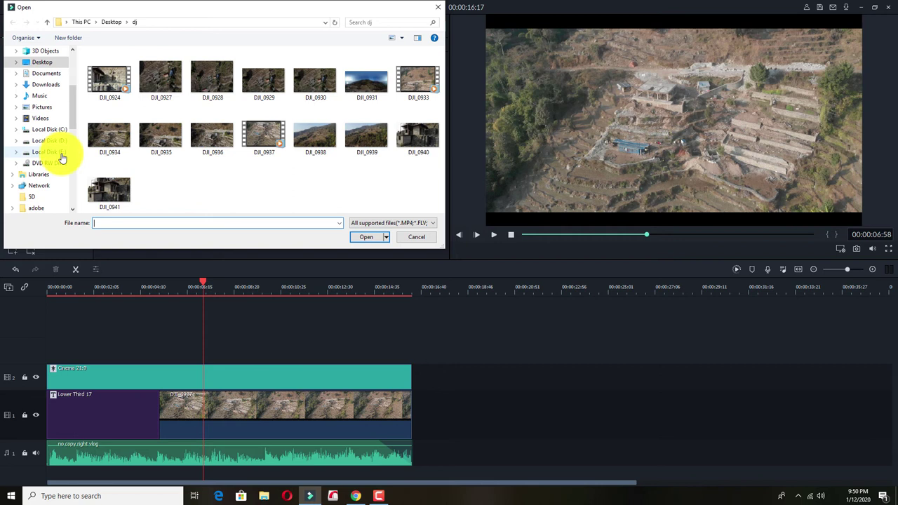
click(51, 87)
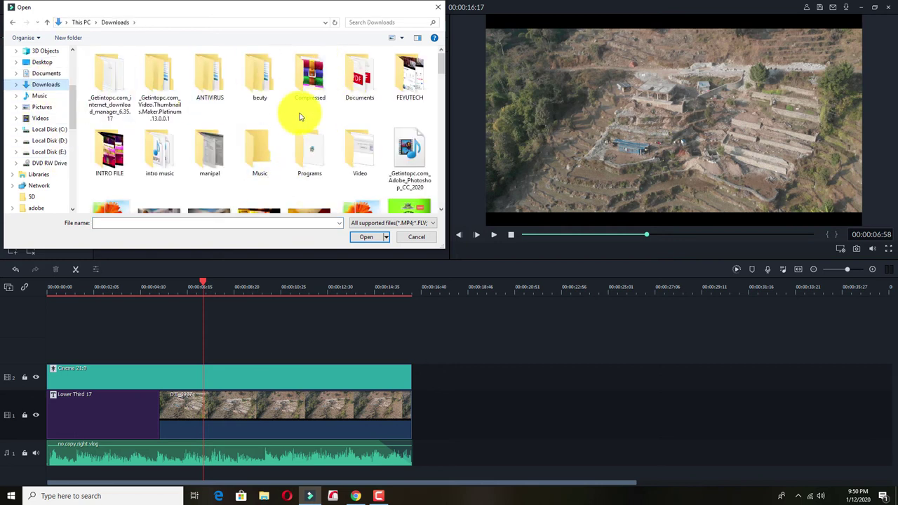
double_click(110, 153)
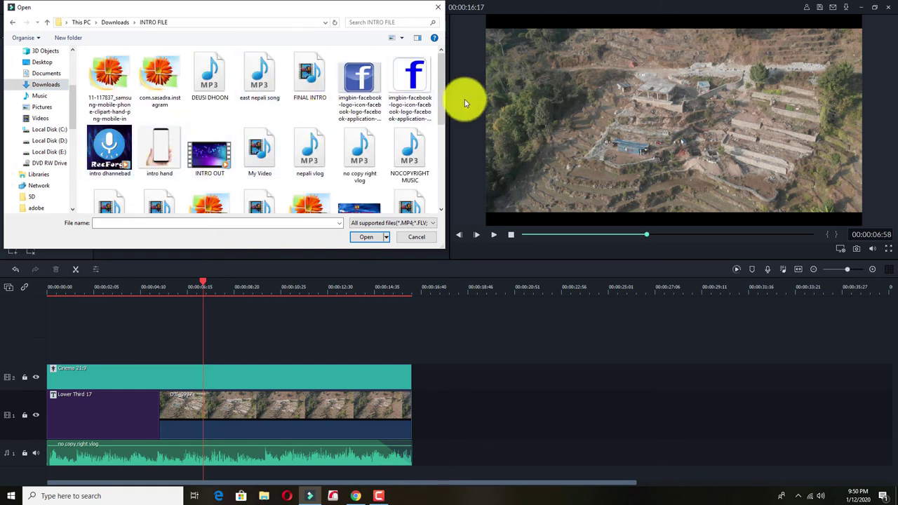
Reopen INTRO FILE from Downloads and import the RAI LOGO image
mouse_move(443, 105)
mouse_down()
mouse_move(447, 168)
mouse_move(442, 93)
mouse_up()
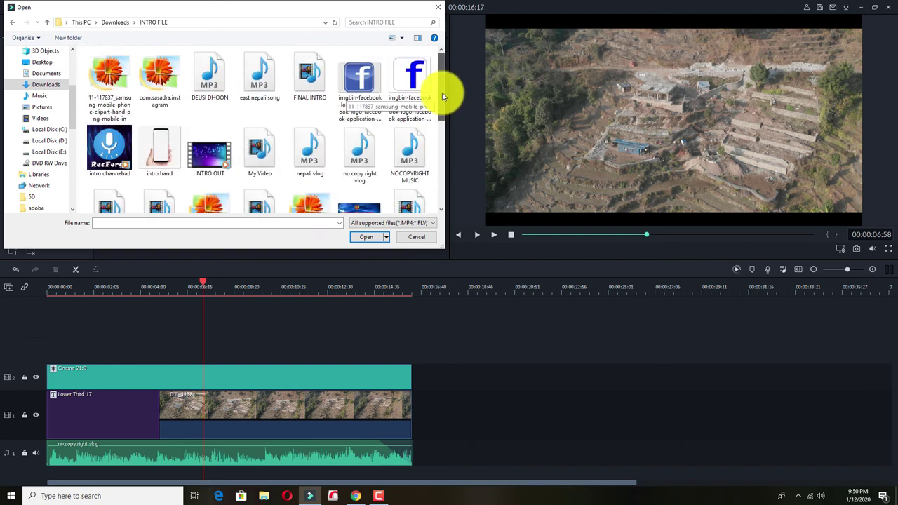
click(47, 22)
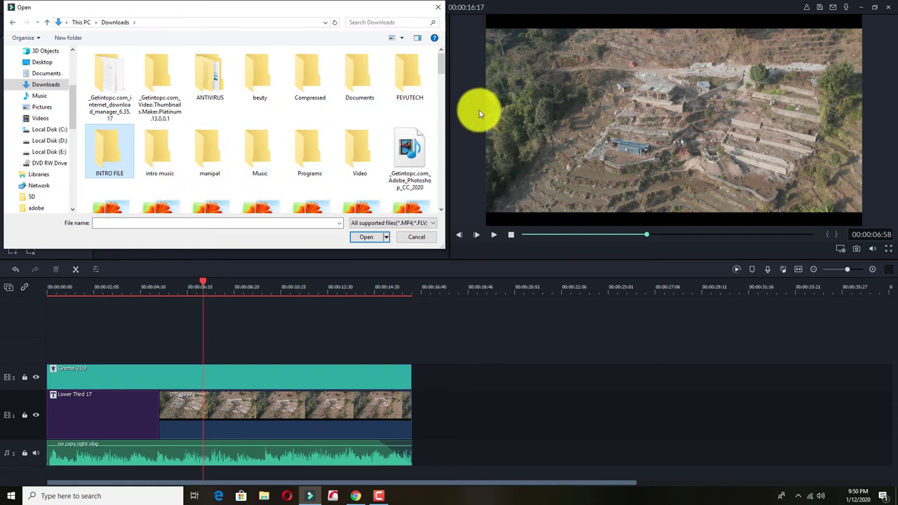
scroll(444, 79, down, 3)
scroll(445, 88, down, 1)
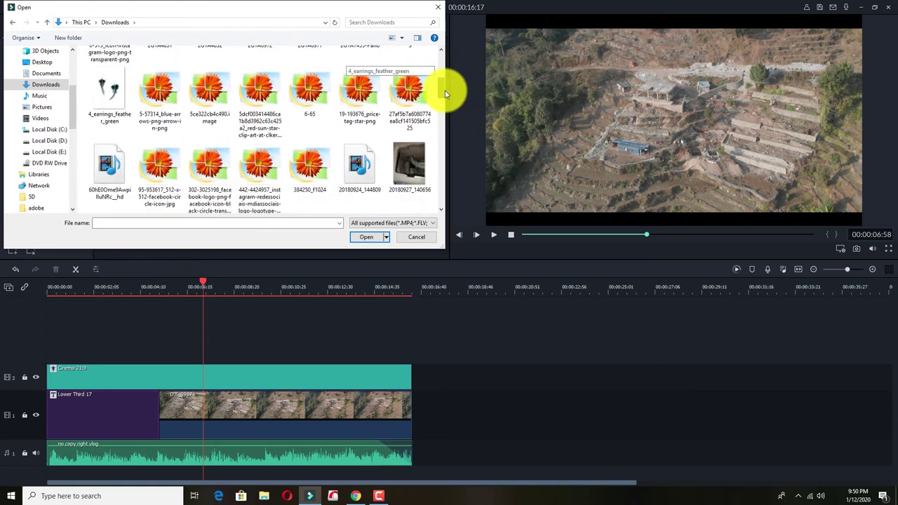
scroll(439, 65, up, 5)
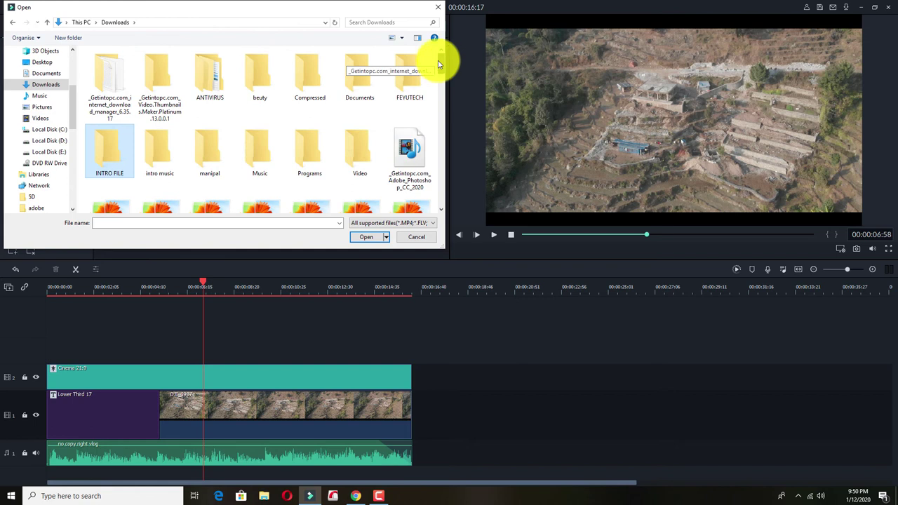
double_click(118, 154)
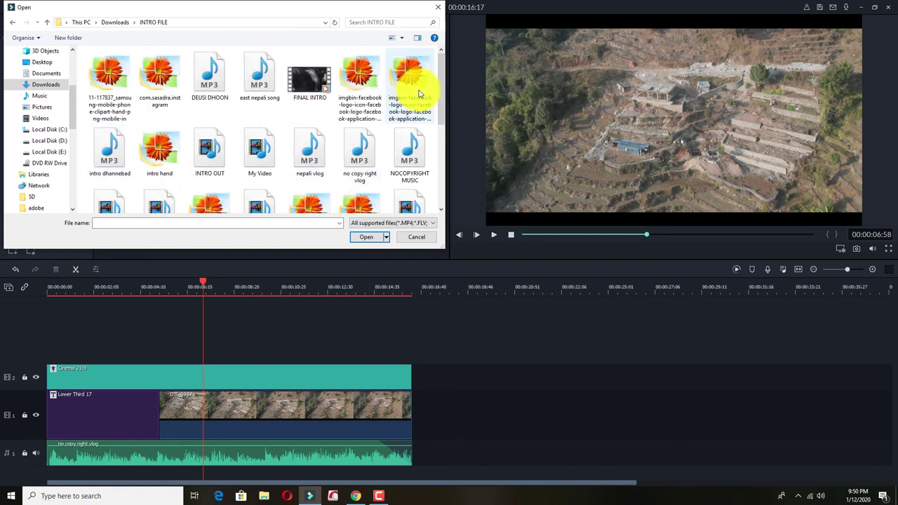
mouse_move(442, 80)
mouse_down()
mouse_move(453, 188)
mouse_move(431, 46)
mouse_up()
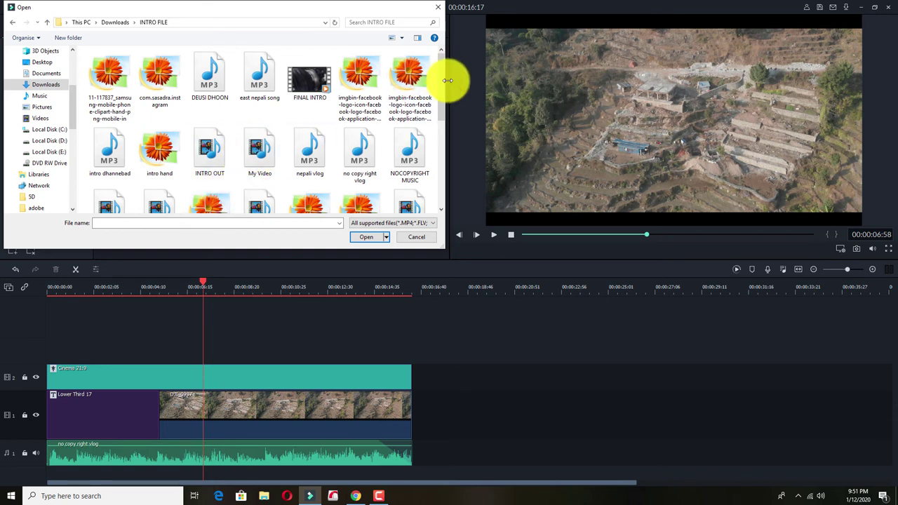
drag(442, 93, 443, 110)
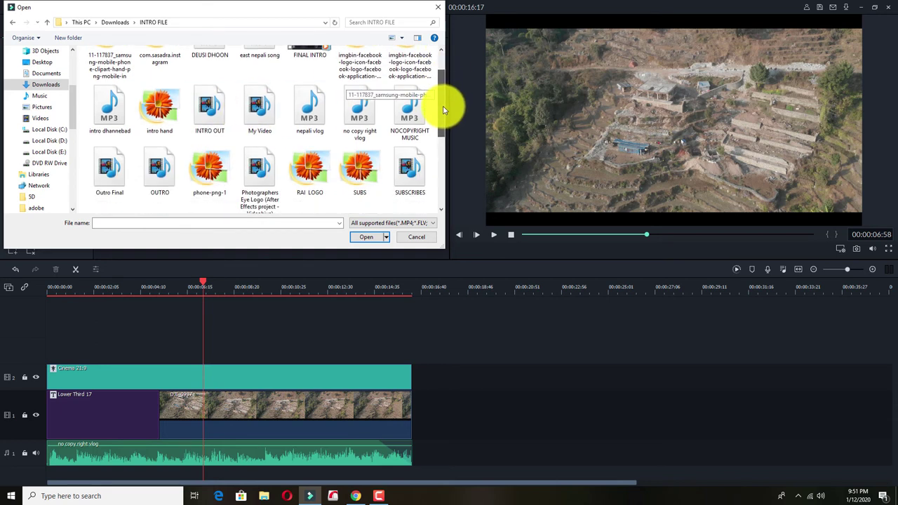
click(309, 166)
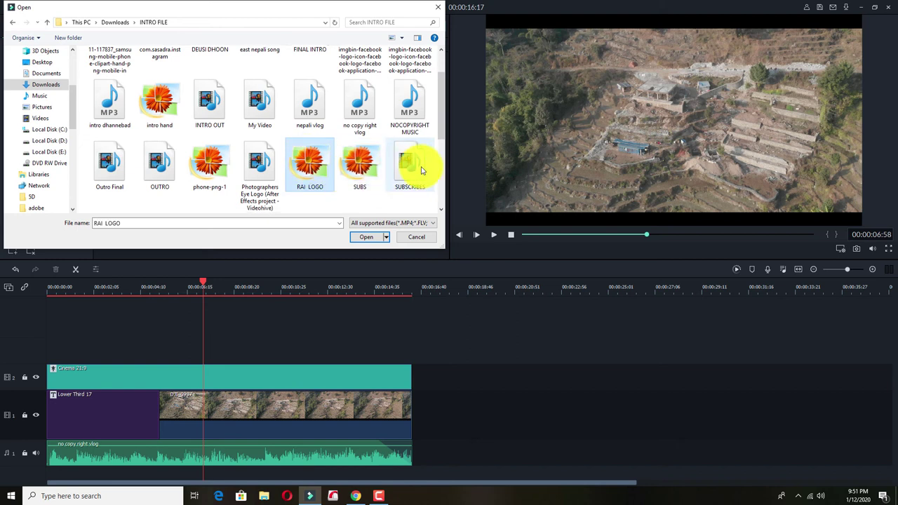
click(370, 240)
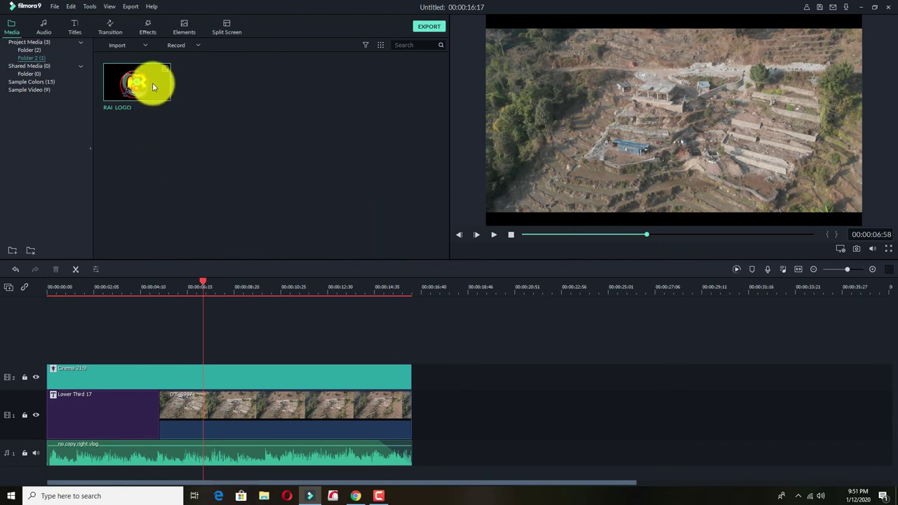
Put RAI LOGO on track 3 spanning the video, shrunk into the frame's top-right corner
drag(152, 82, 33, 346)
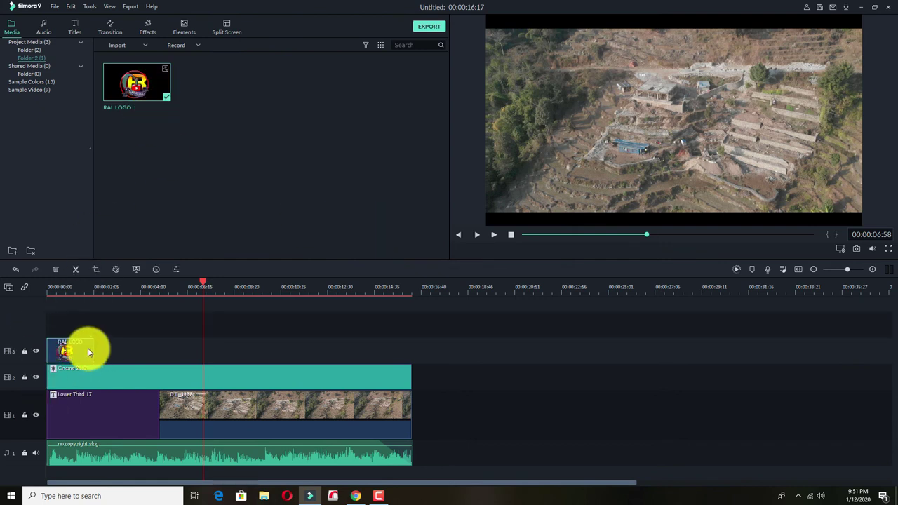
drag(91, 347, 407, 341)
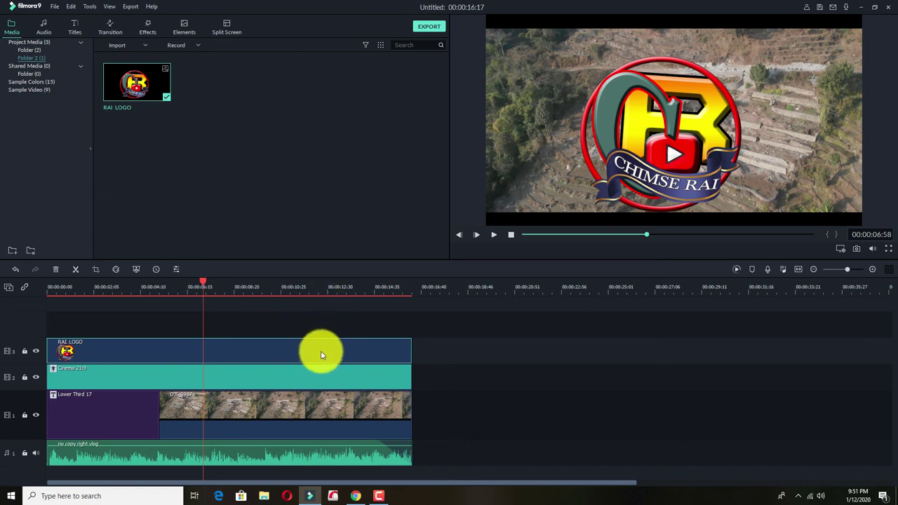
double_click(668, 127)
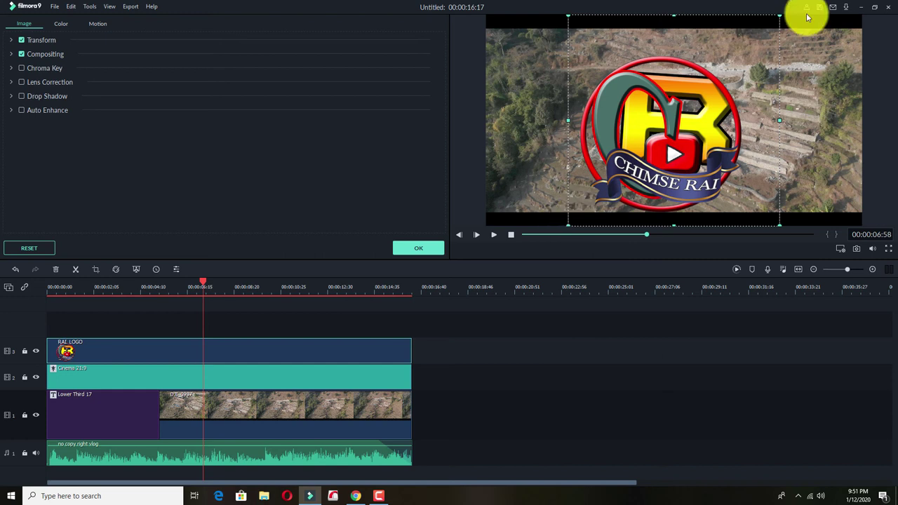
drag(779, 14, 586, 200)
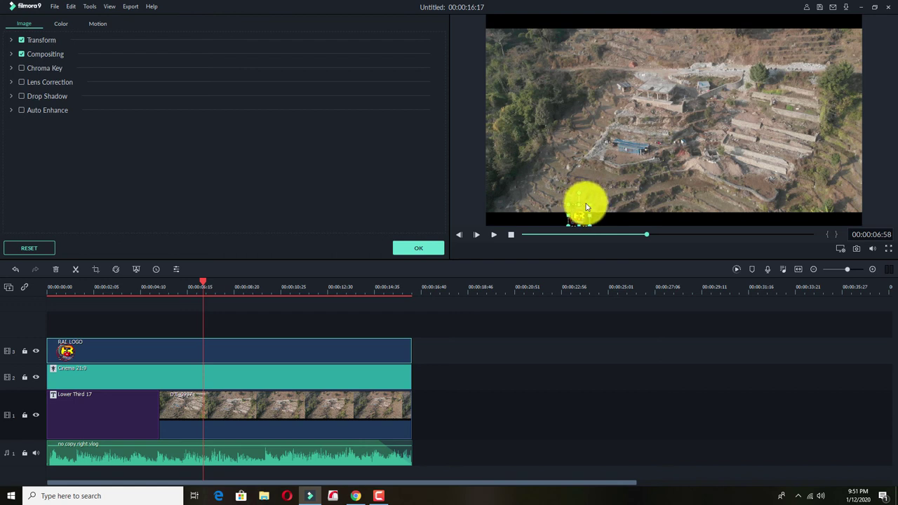
drag(579, 214, 847, 42)
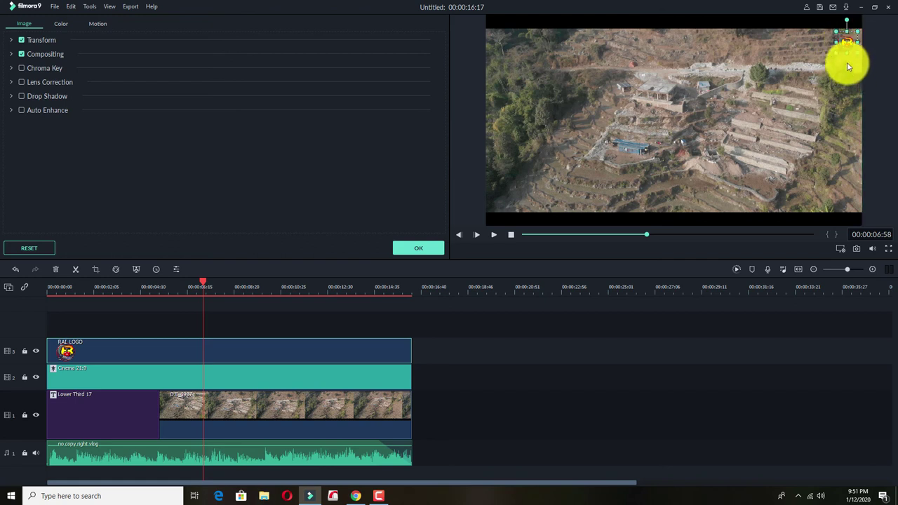
click(847, 67)
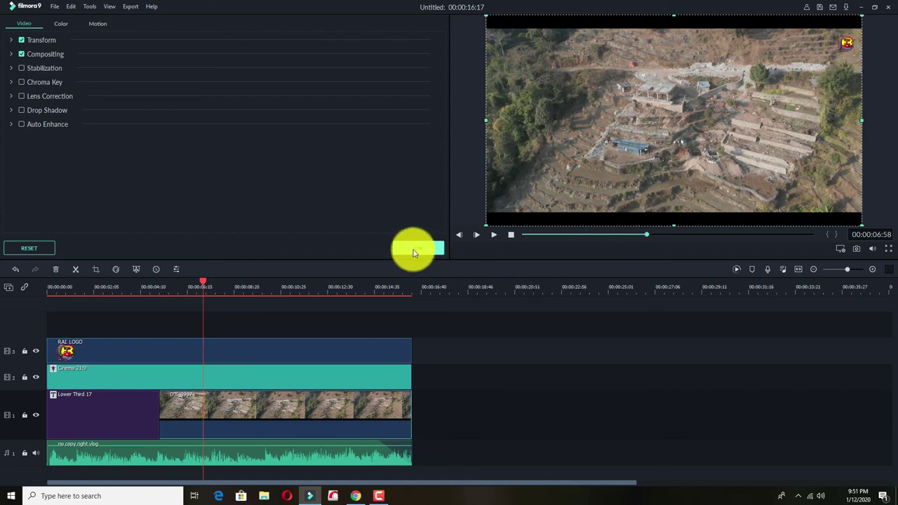
Apply the Counter clockwise rotate motion preset to the main clip and the RAI LOGO clip
click(97, 27)
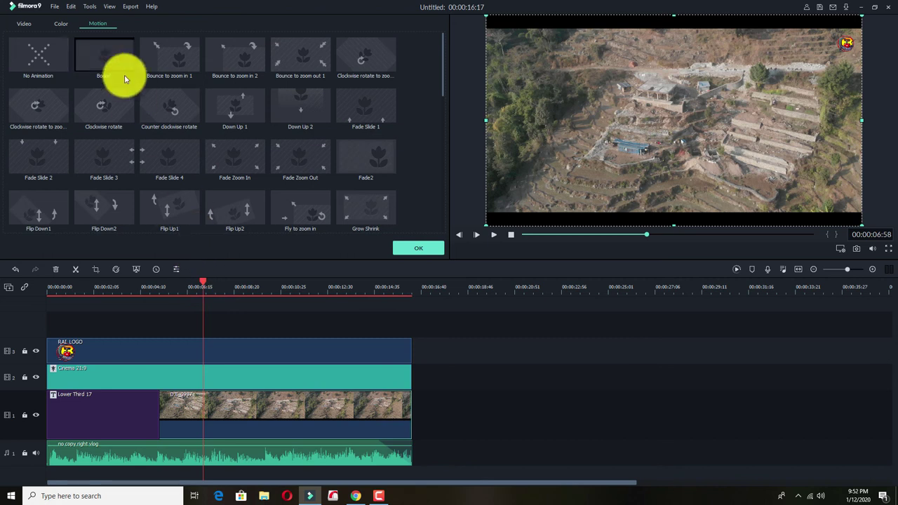
click(176, 108)
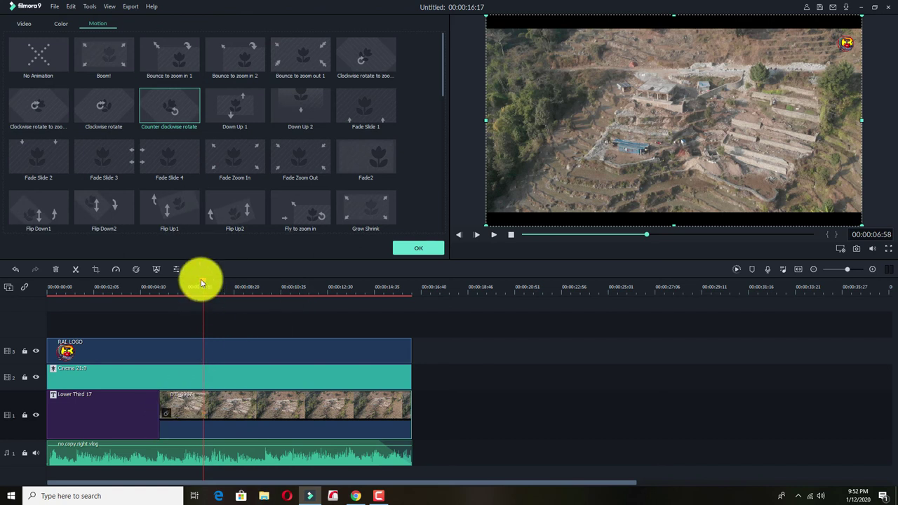
drag(201, 282, 172, 285)
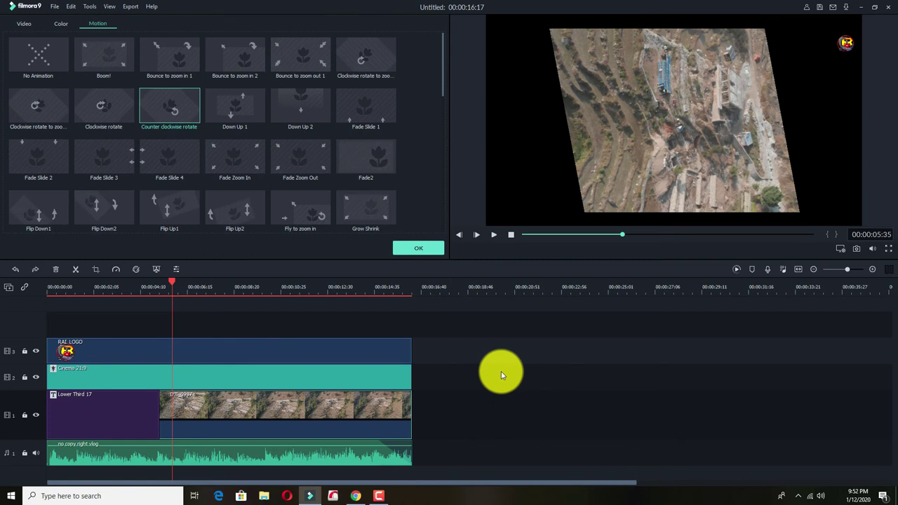
click(216, 352)
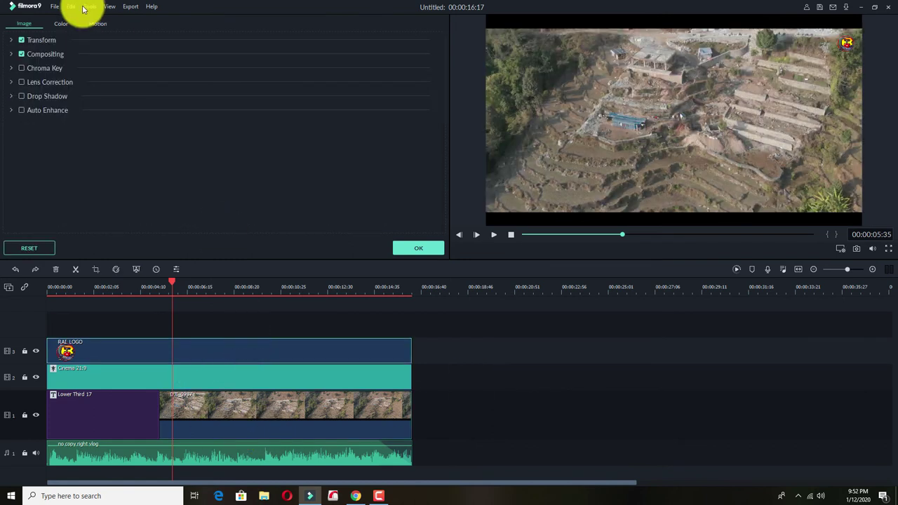
click(98, 25)
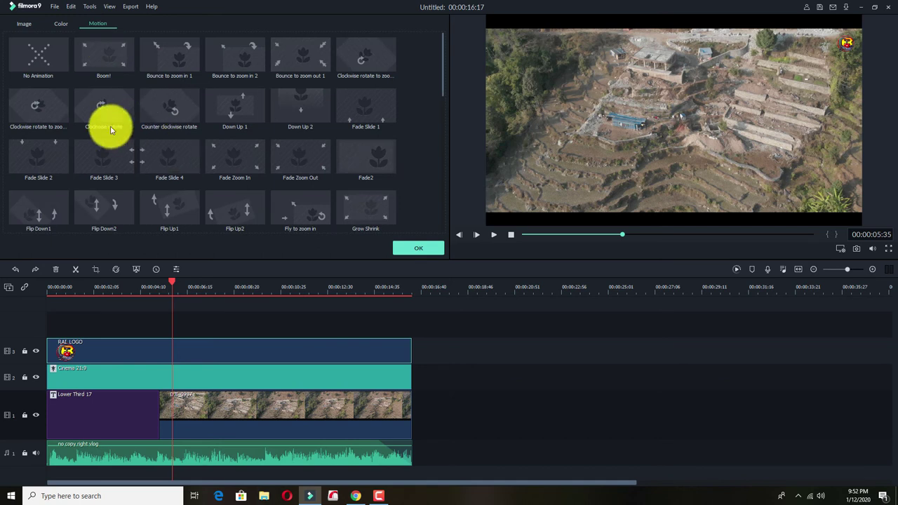
click(176, 107)
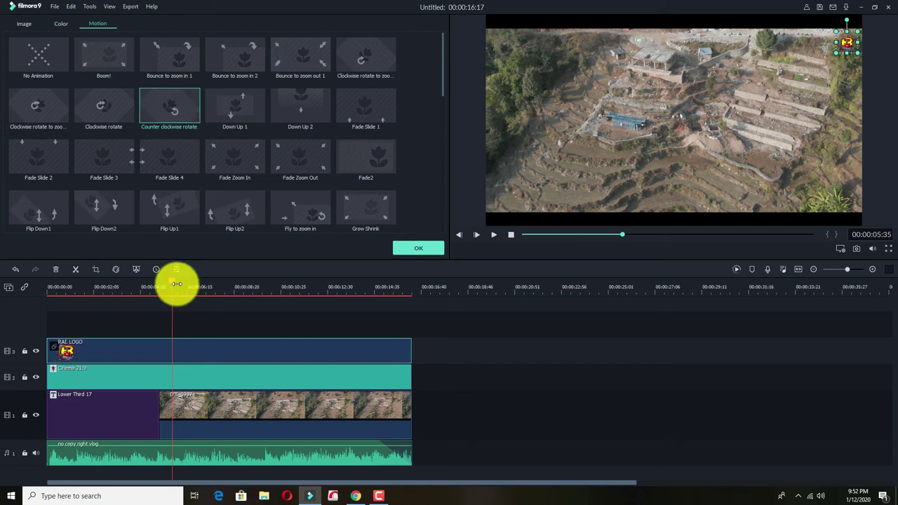
drag(172, 284, 87, 290)
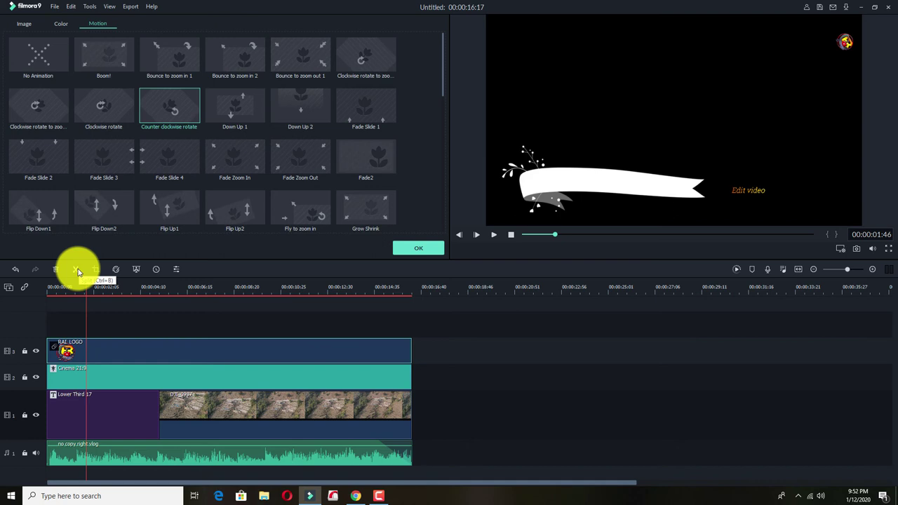
Split the logo track into eight pieces at roughly 5, 7, 9, 11 and 13 seconds
key(space)
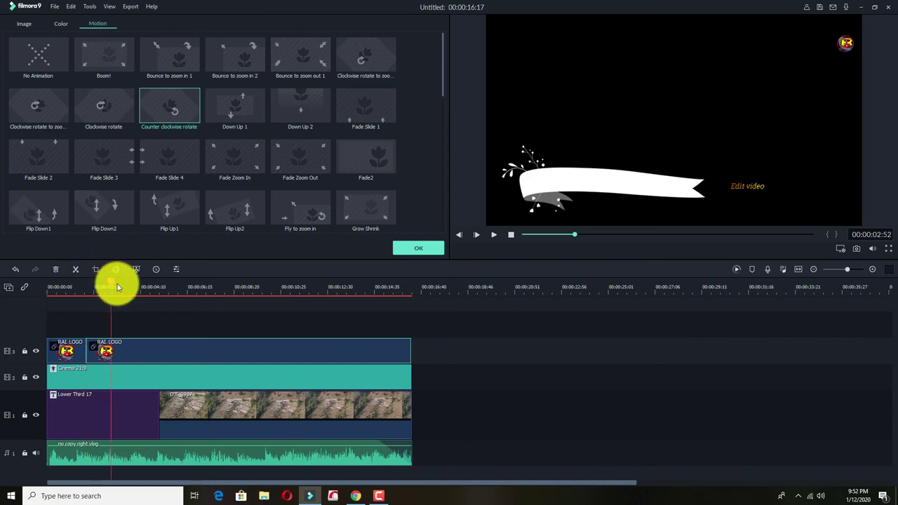
click(82, 270)
click(76, 273)
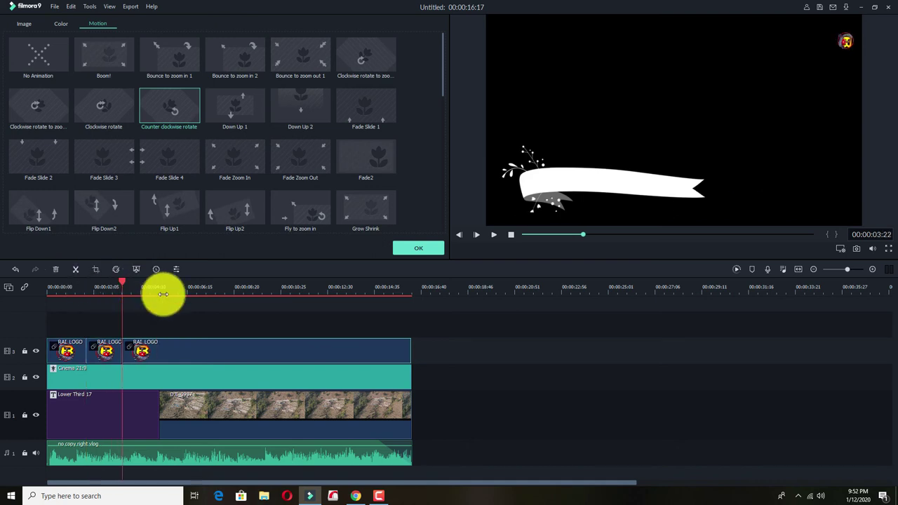
click(163, 287)
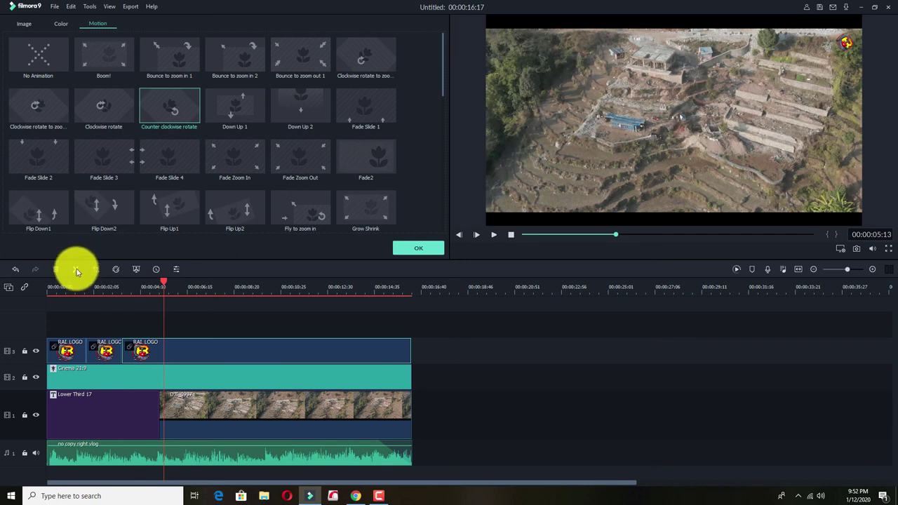
click(77, 269)
click(204, 287)
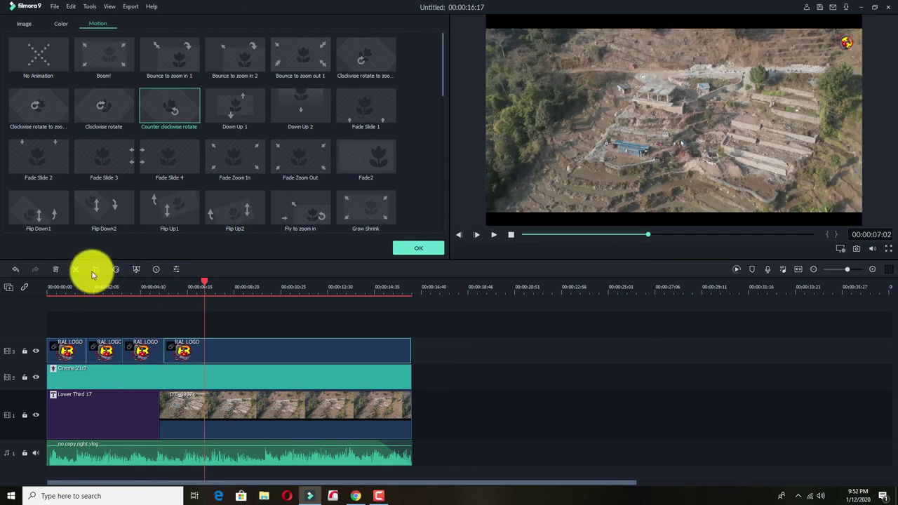
click(77, 270)
click(257, 287)
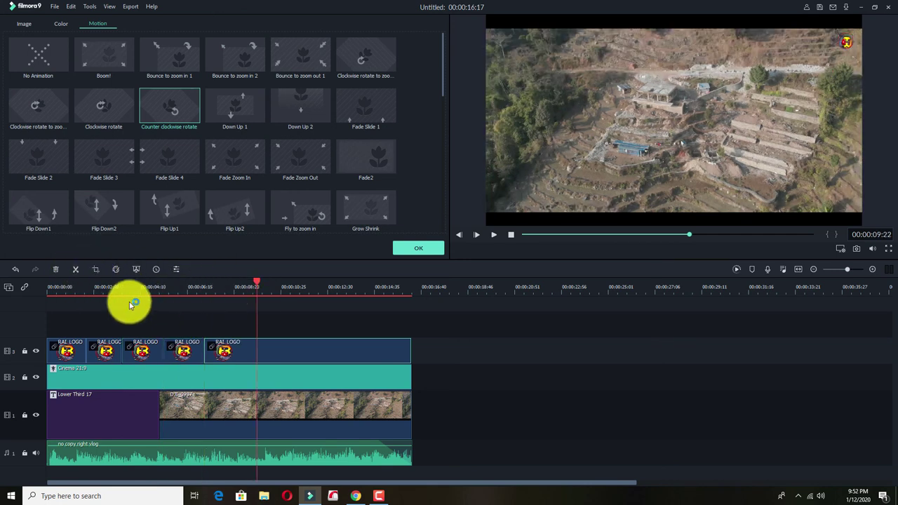
click(76, 269)
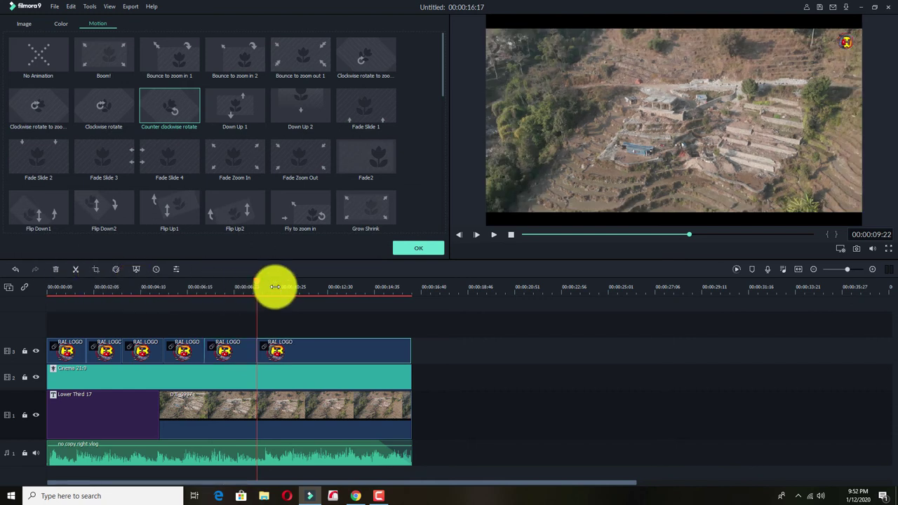
click(298, 287)
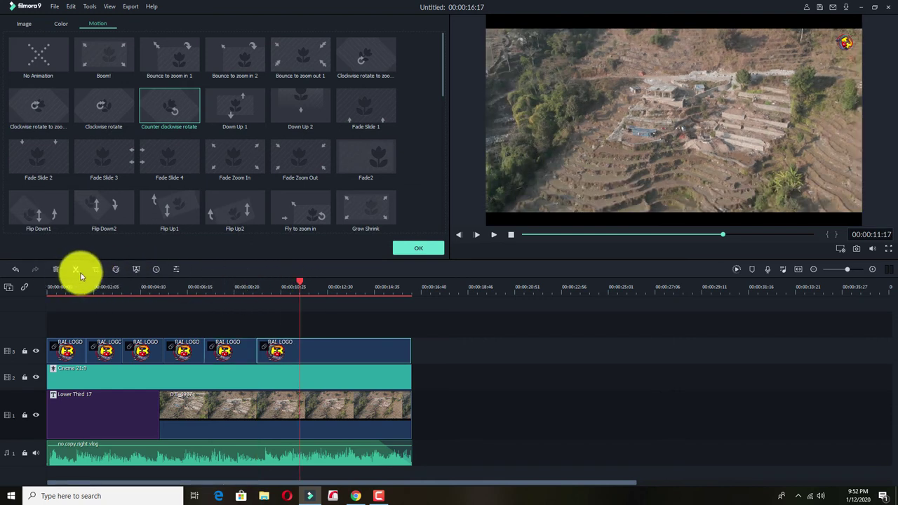
click(76, 270)
click(349, 289)
click(76, 269)
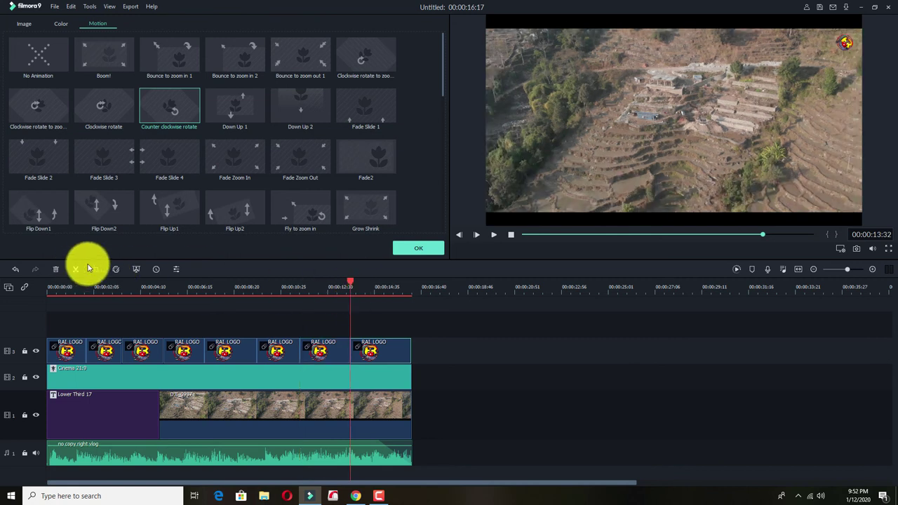
Play back from about 7 seconds to check the logo pieces
drag(343, 281, 196, 291)
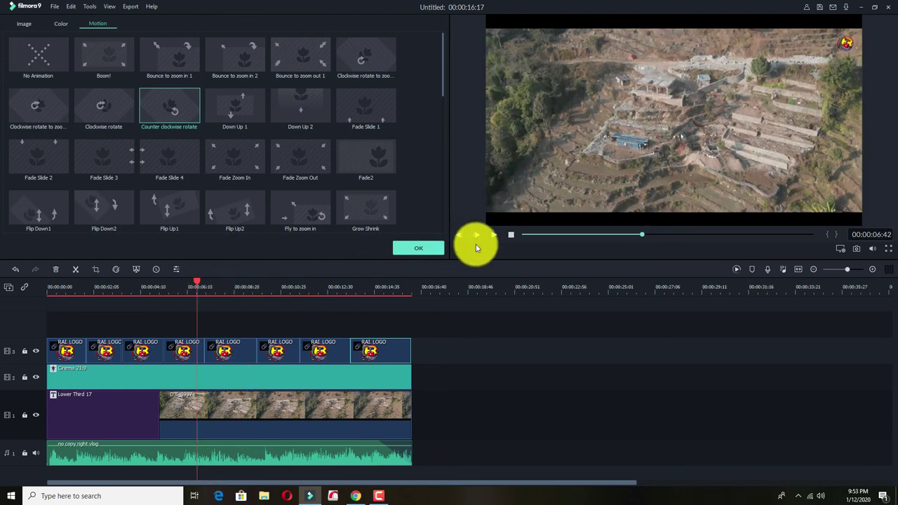
click(493, 236)
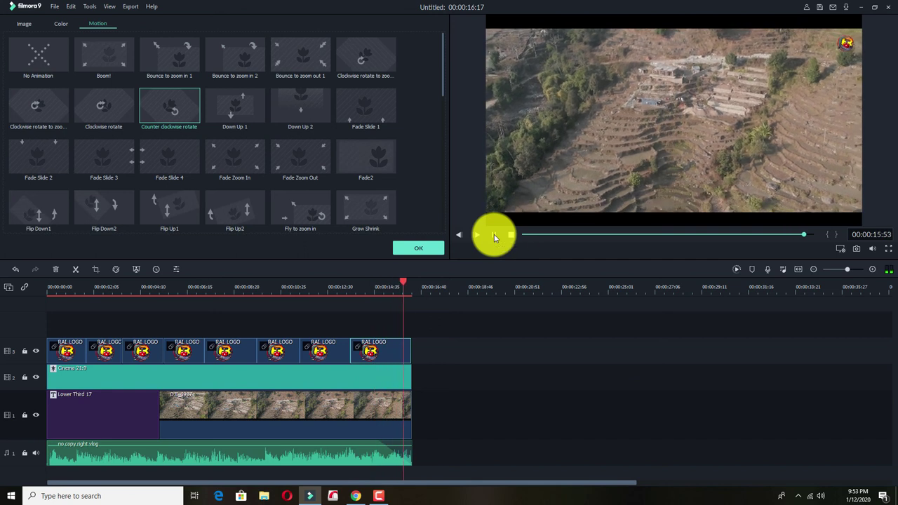
click(493, 234)
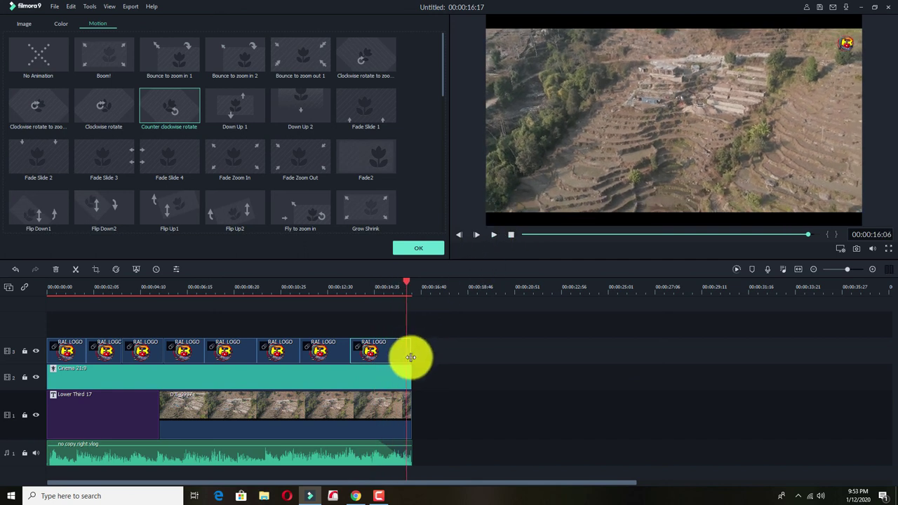
Confirm the rotation animation and rewind the playhead to the start of the timeline
click(415, 249)
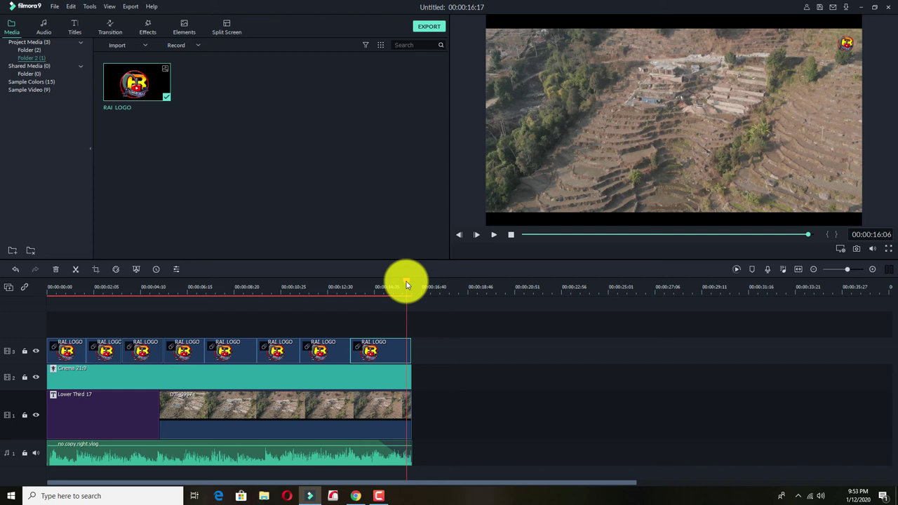
drag(406, 284, 43, 310)
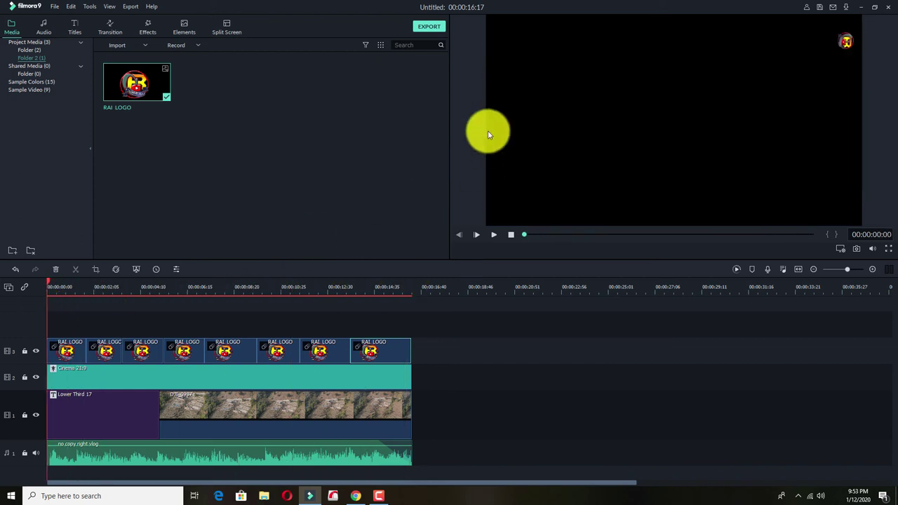
click(430, 28)
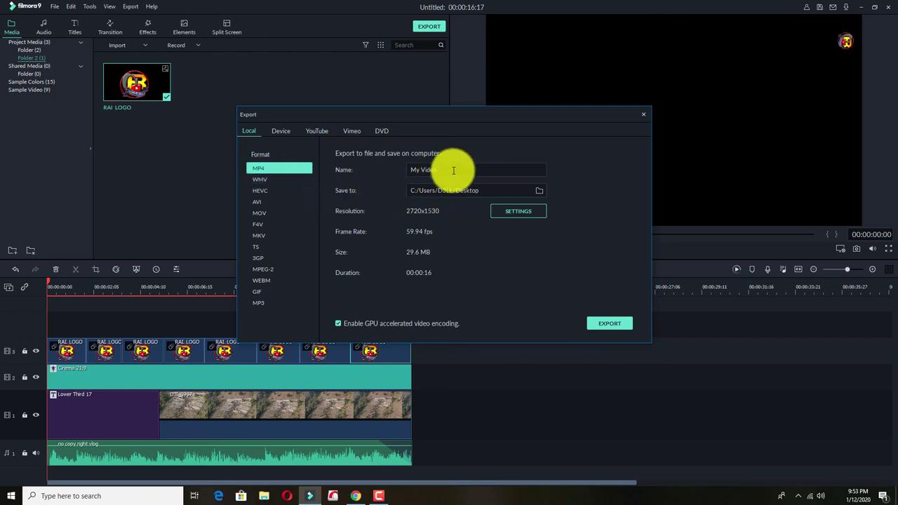
Name the MP4 export 'vide edit', save it to the Desktop, and view its encoding settings
drag(453, 170, 403, 169)
key(BackSpace)
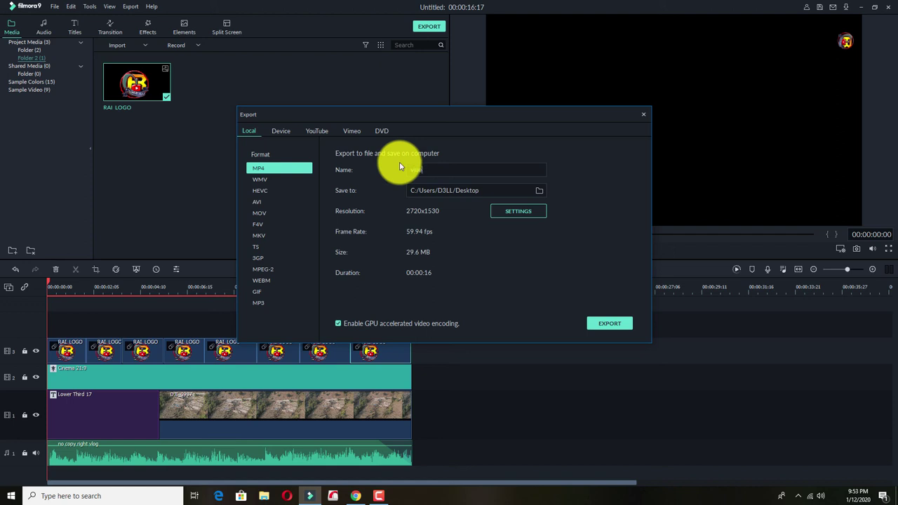
text(e edit)
click(541, 188)
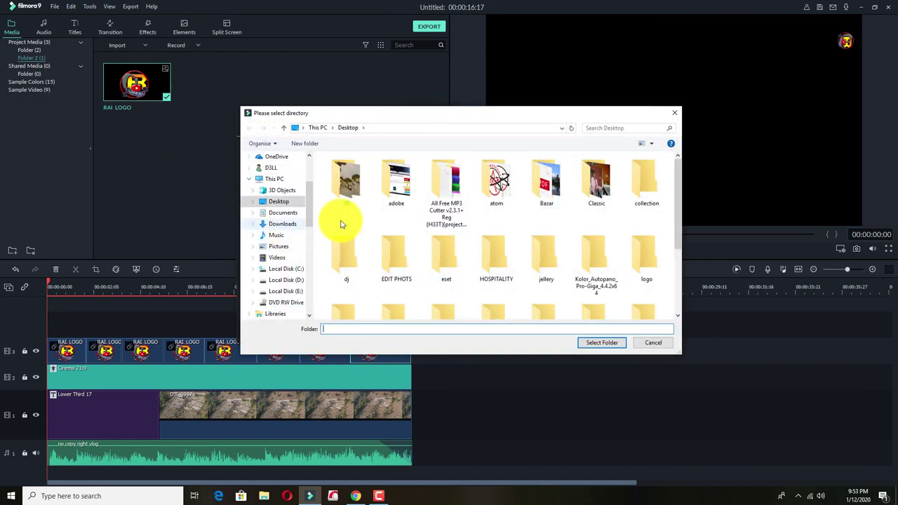
click(598, 345)
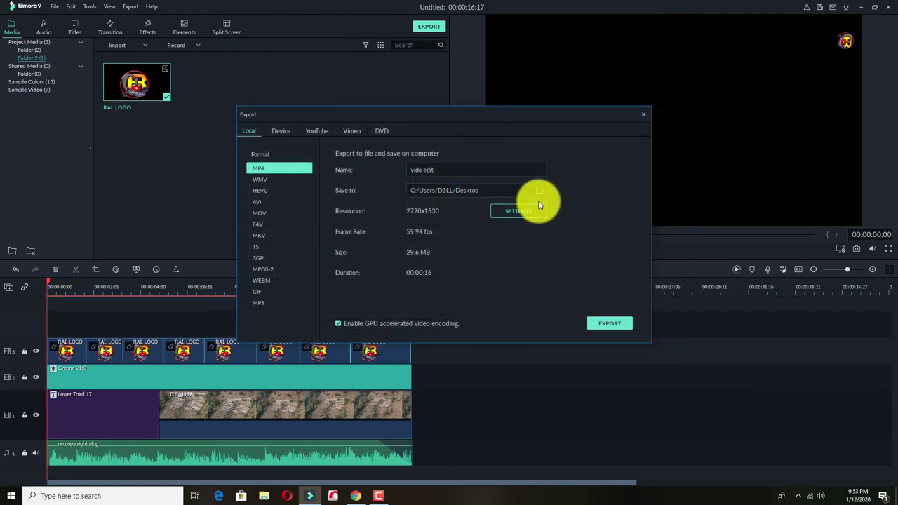
click(523, 213)
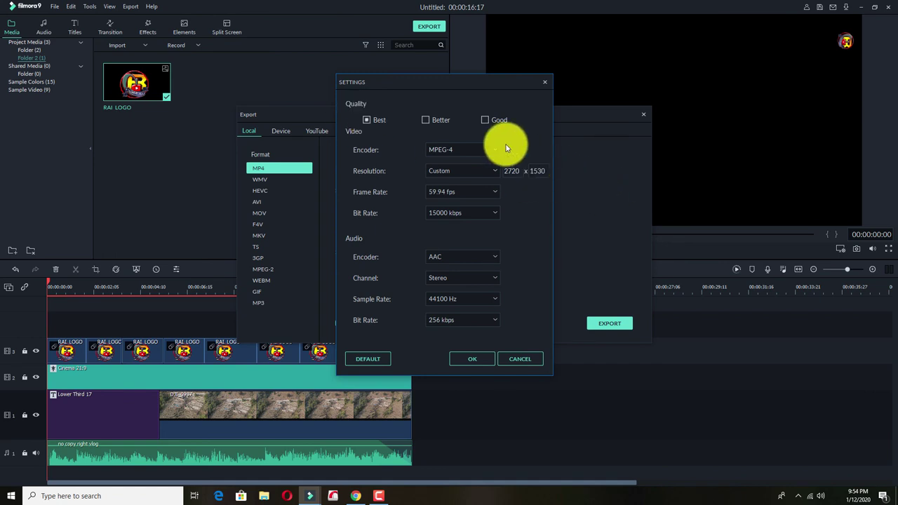
Set export resolution to 1920x1080 and frame rate to 30 fps, keeping Stereo audio
click(495, 172)
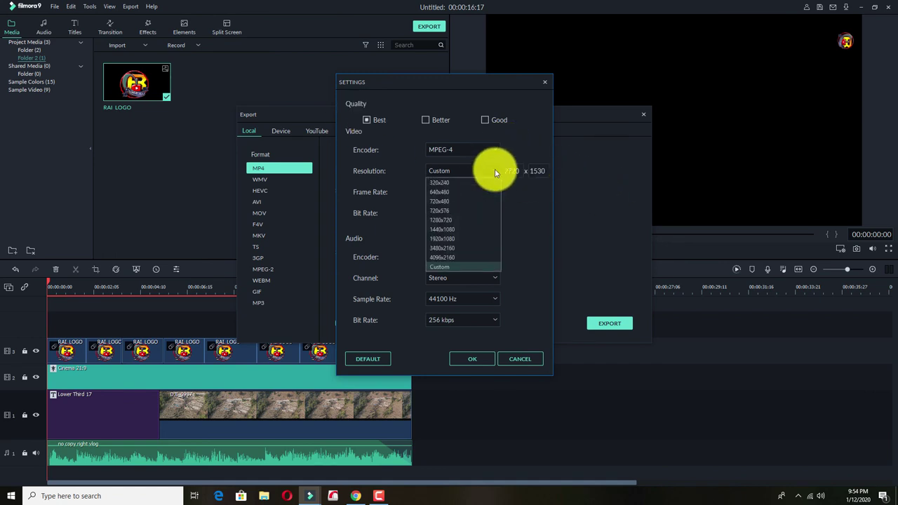
click(460, 238)
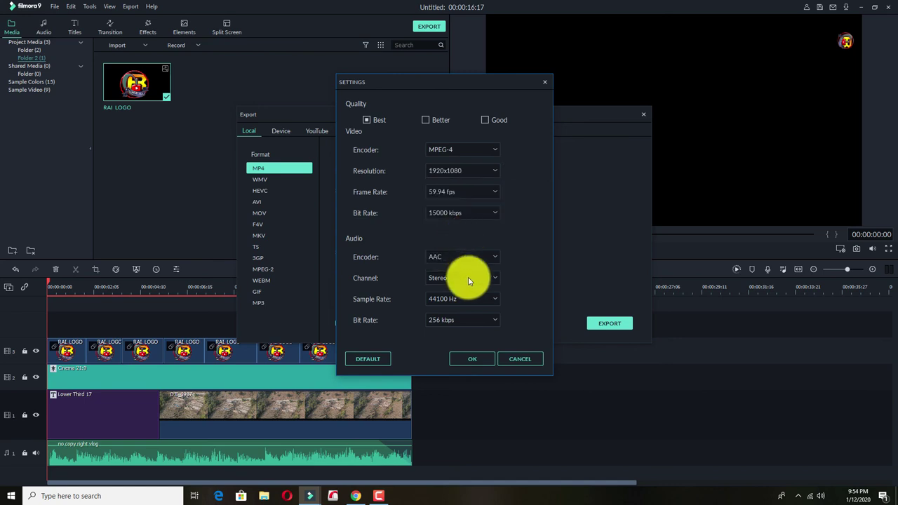
click(495, 192)
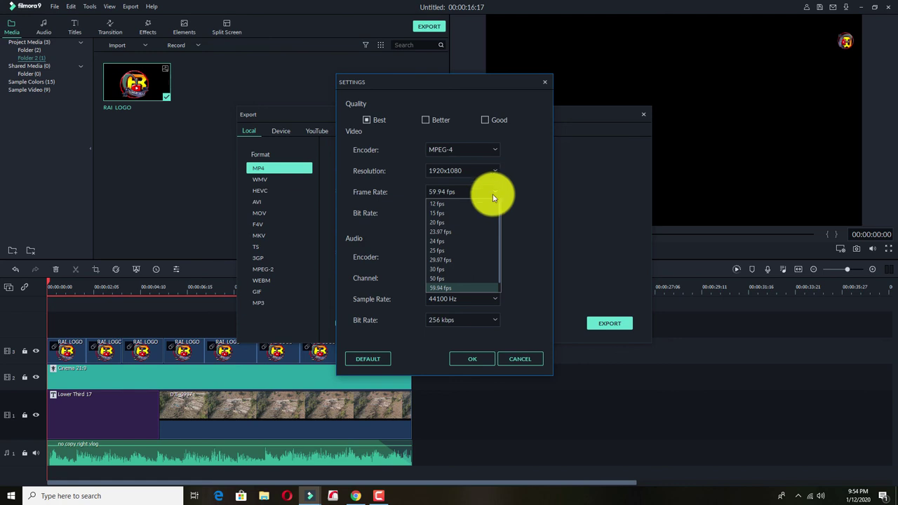
click(450, 271)
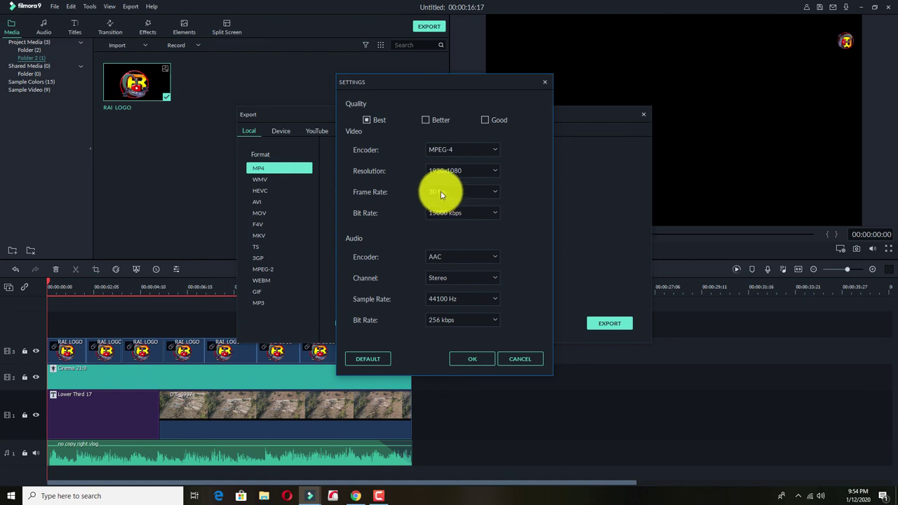
click(494, 278)
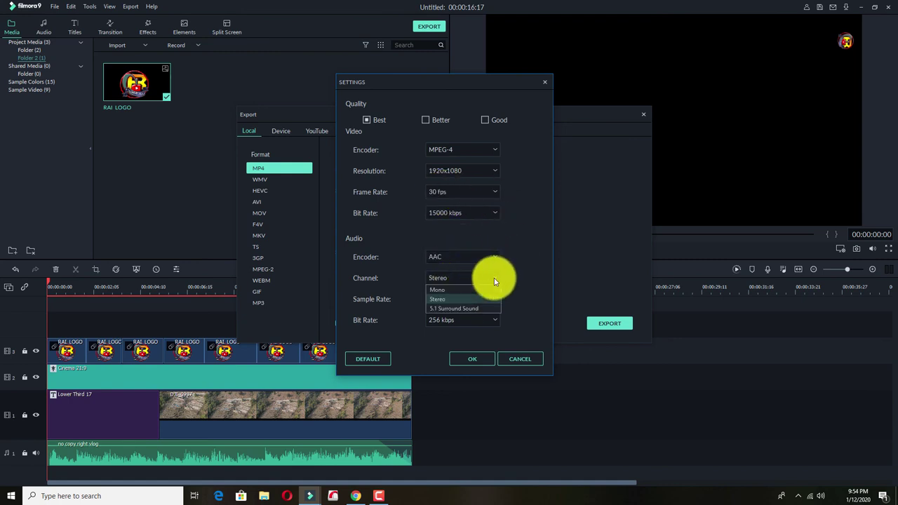
click(494, 277)
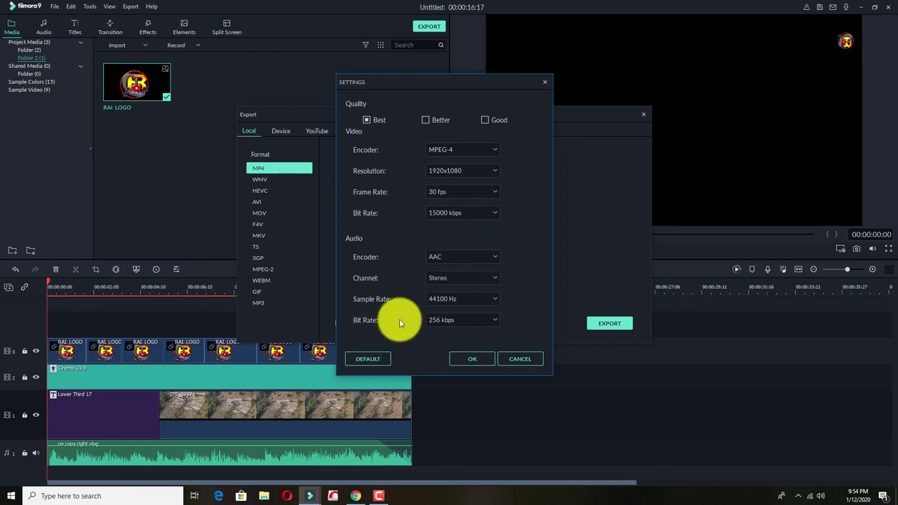
Apply the settings, render the 'vide edit' MP4 to the Desktop, and close the export windows
click(483, 362)
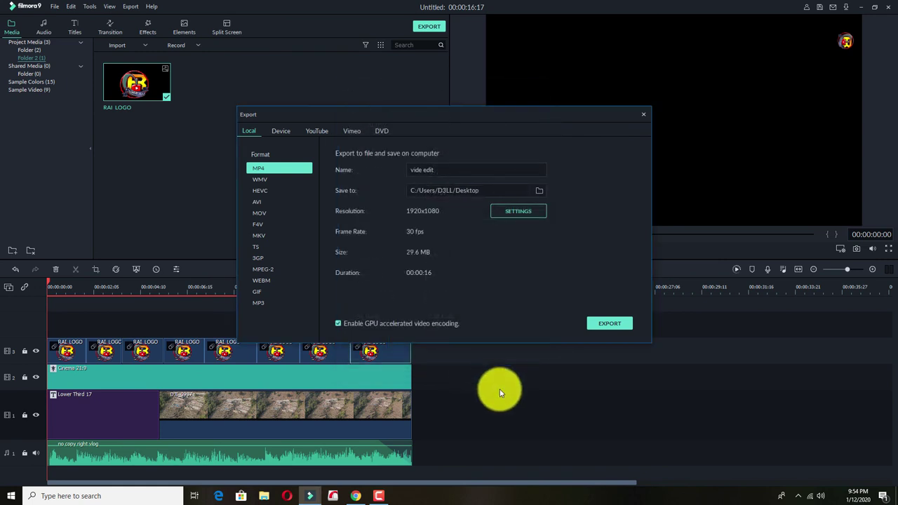
click(619, 318)
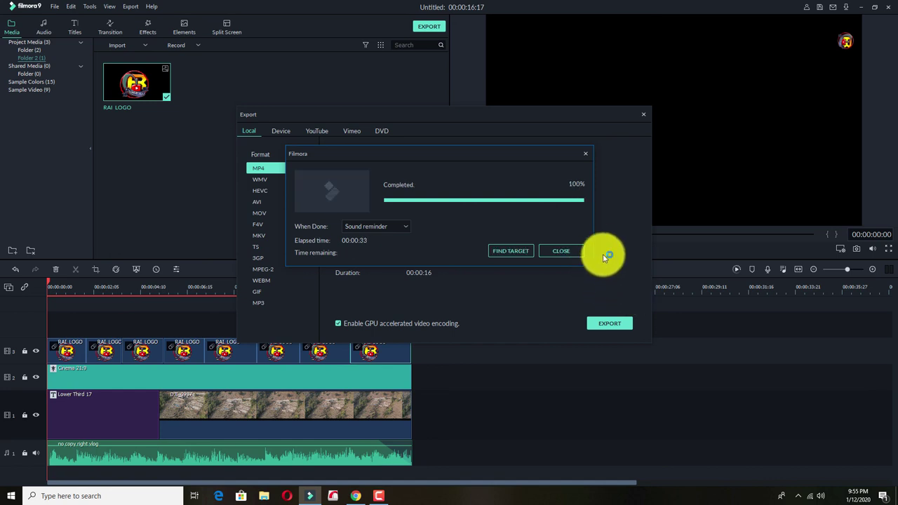
click(569, 252)
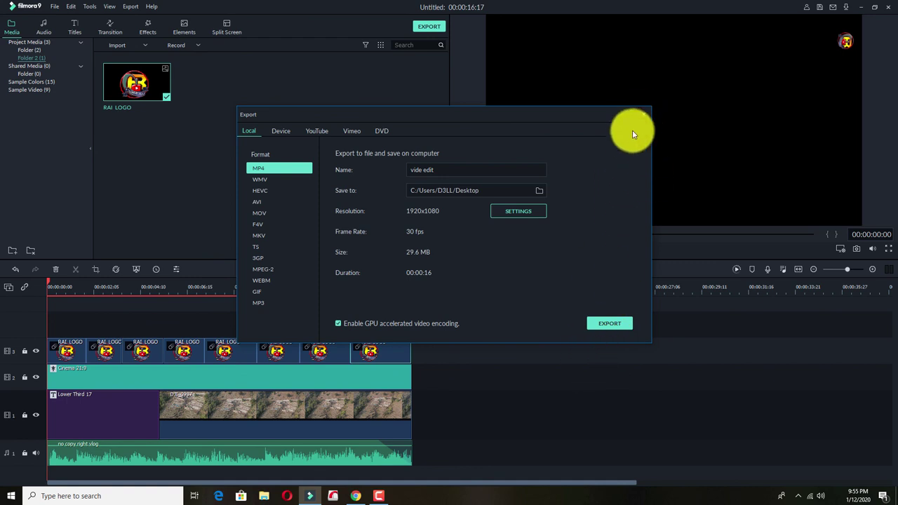
click(642, 115)
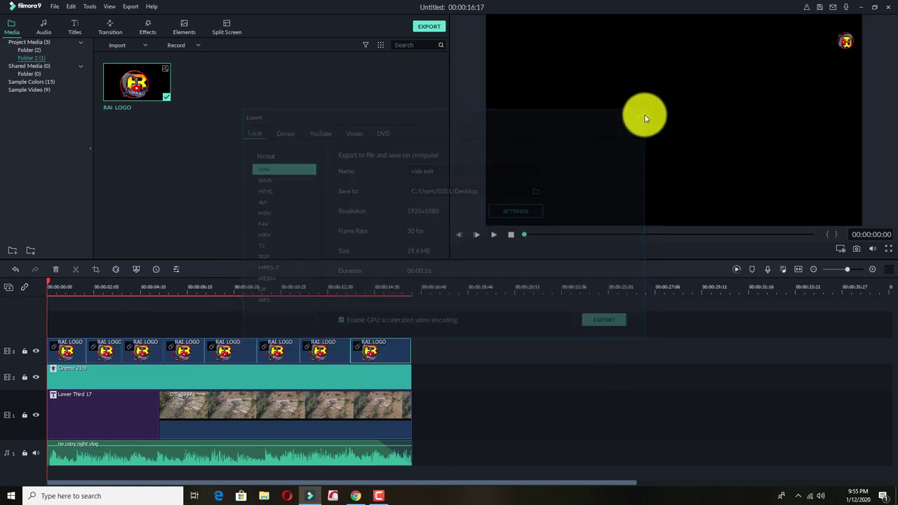
Play the exported 'video edit' file from the desktop in Windows Media Player, pause, and close it
click(863, 8)
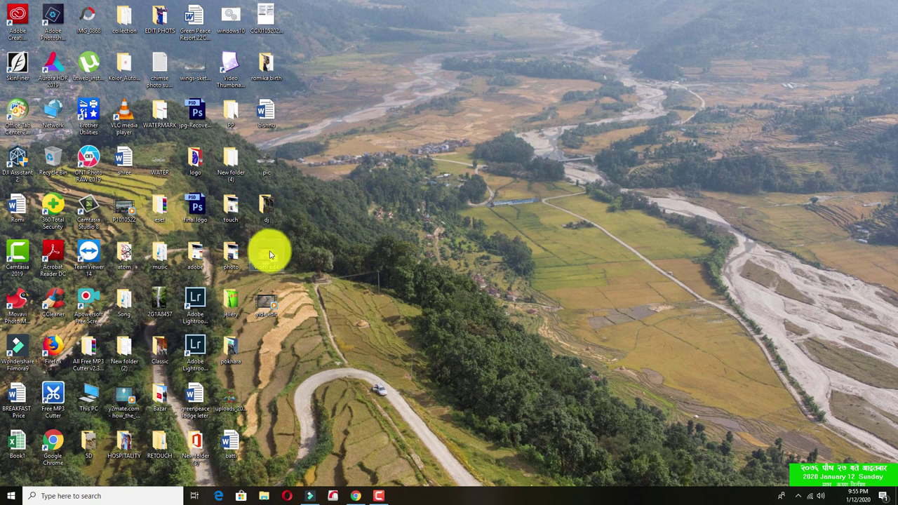
double_click(267, 254)
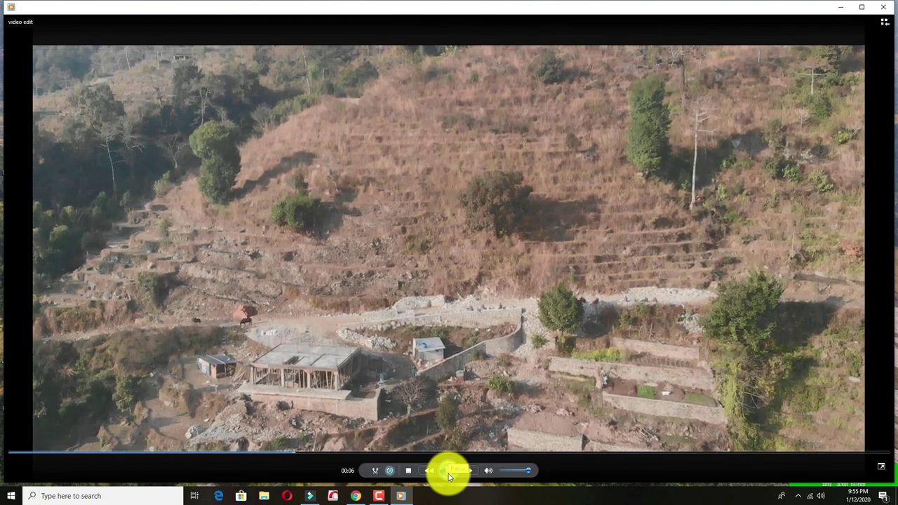
click(448, 473)
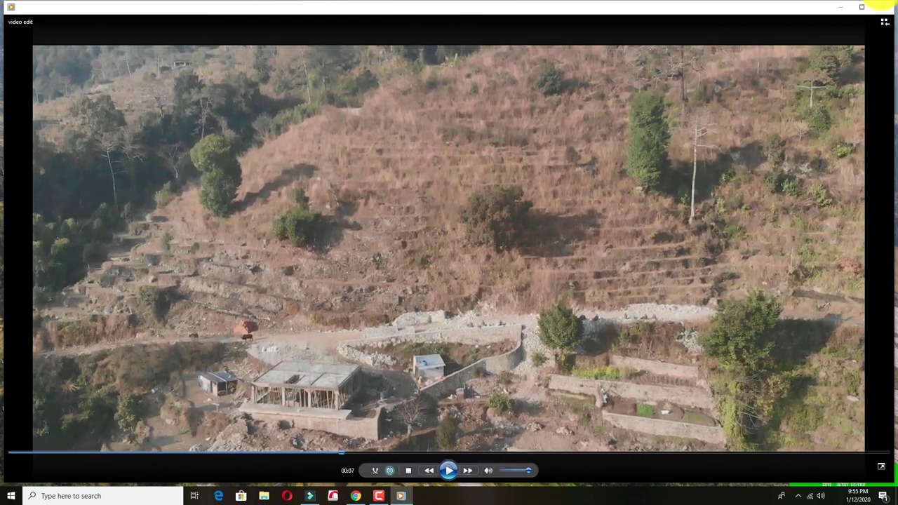
click(890, 10)
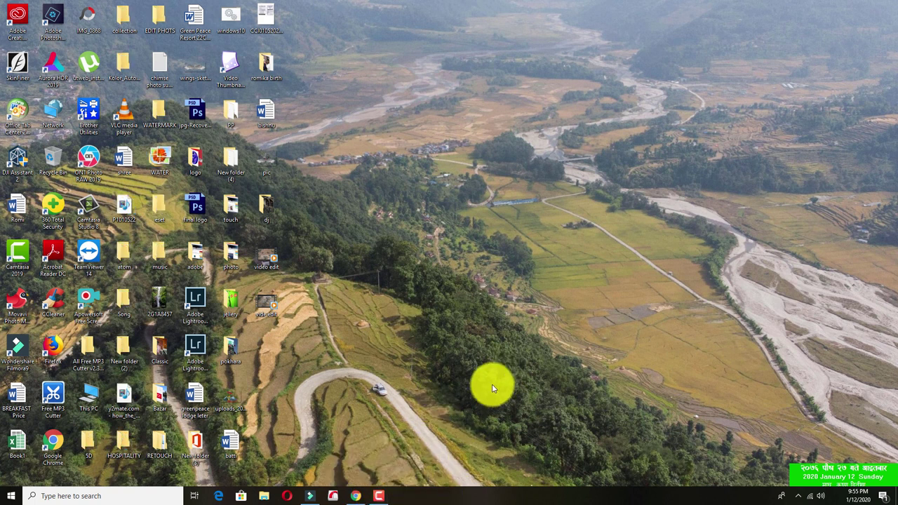
Restore the Camtasia recorder panel from its taskbar preview thumbnail
mouse_move(377, 497)
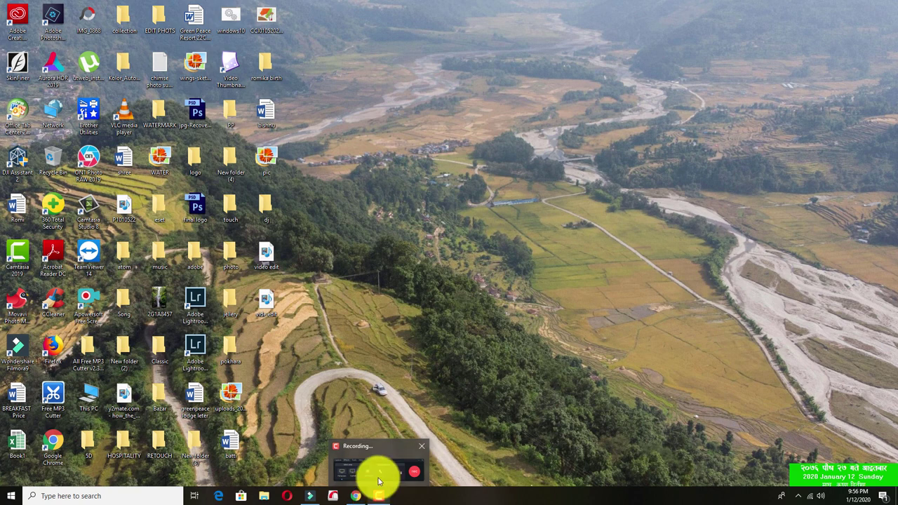
click(377, 477)
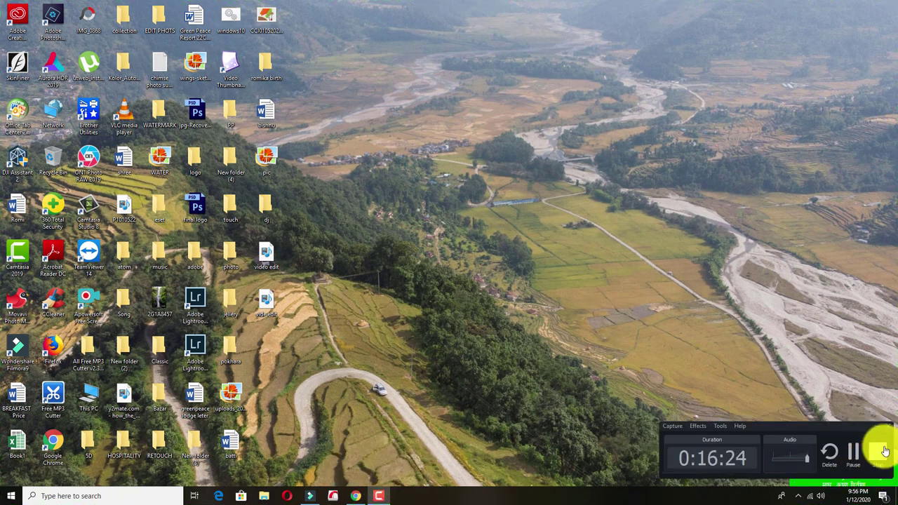